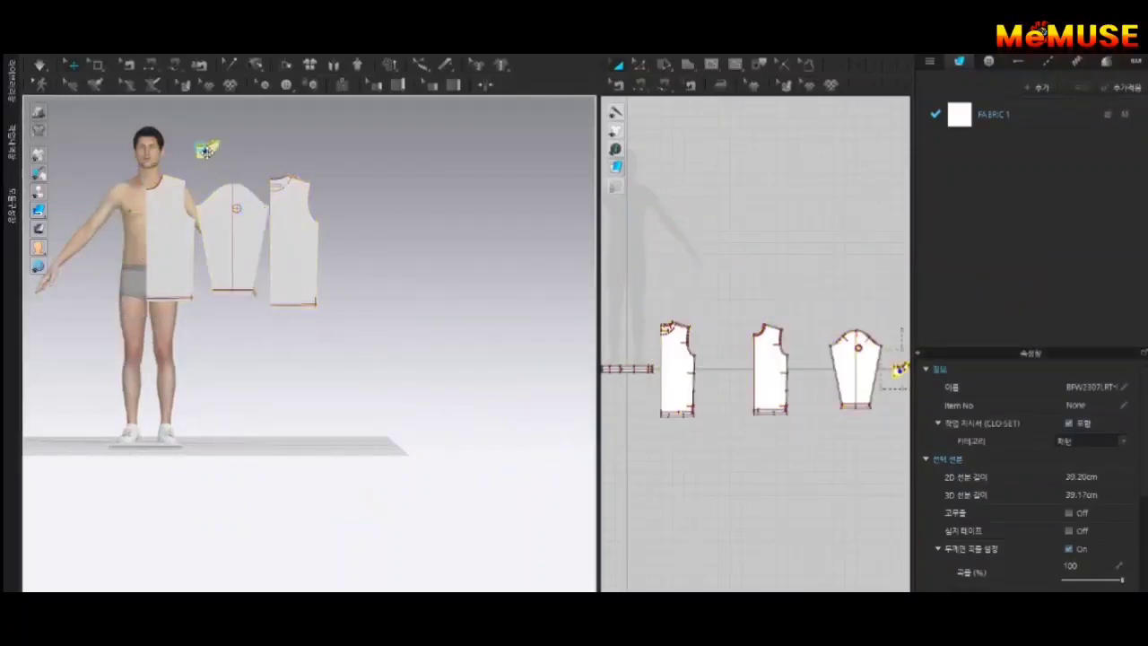
Select the thin pattern strip lying beside the avatar.
left_click(183, 358)
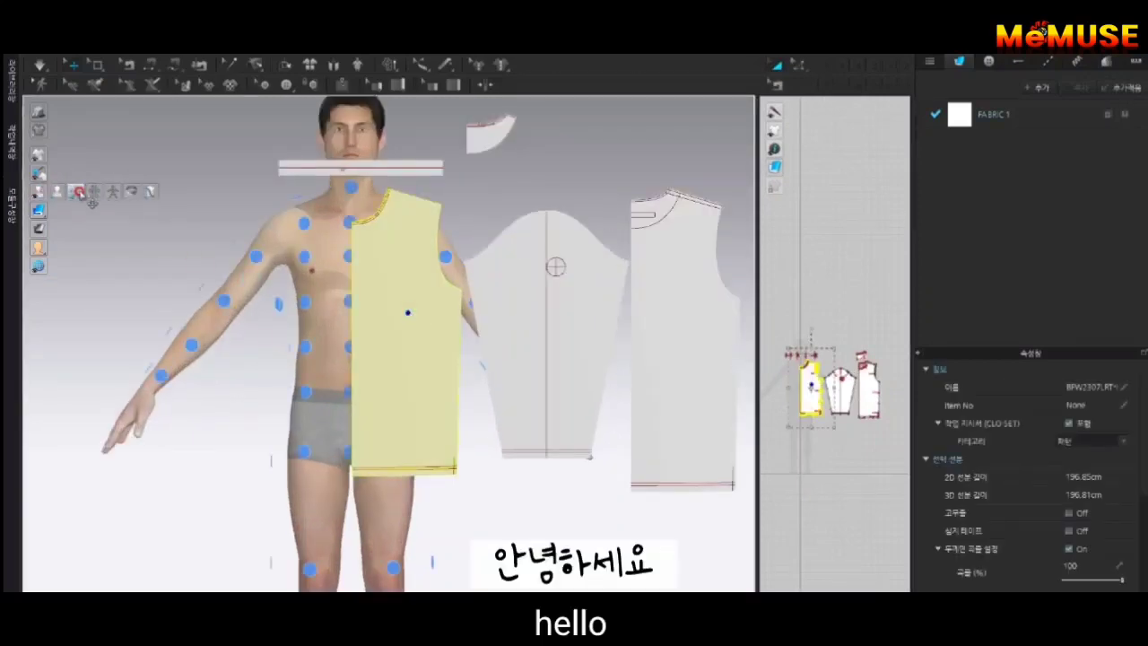
Wrap the front piece around the avatar's chest using a chest arrangement point.
left_click(396, 303)
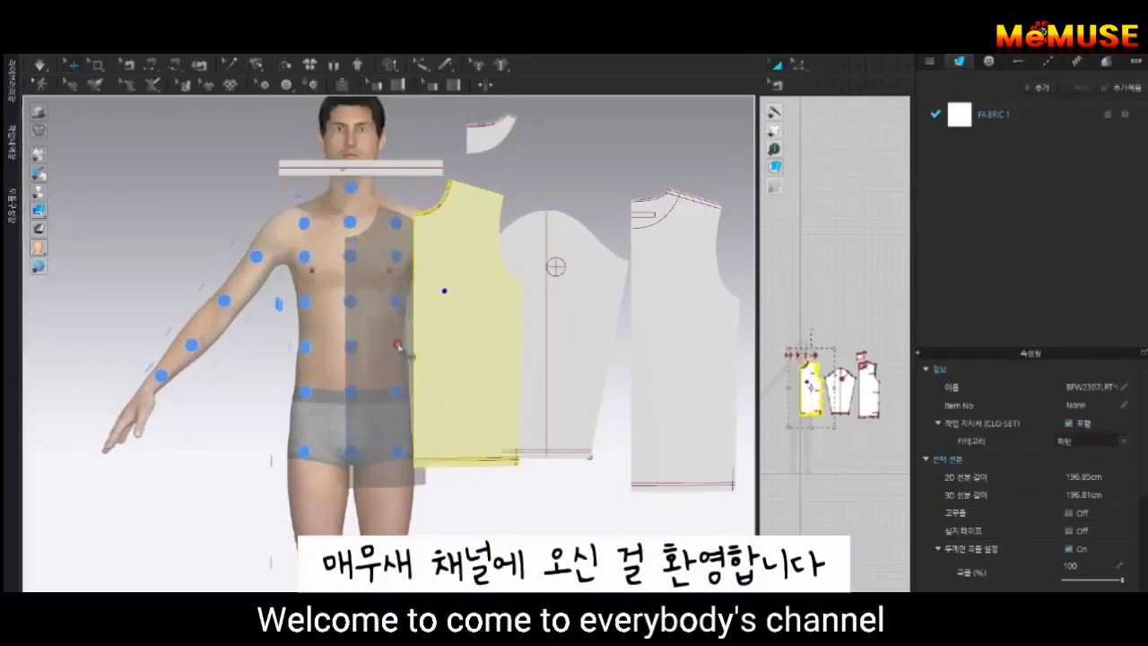
left_click(398, 346)
left_click(546, 341)
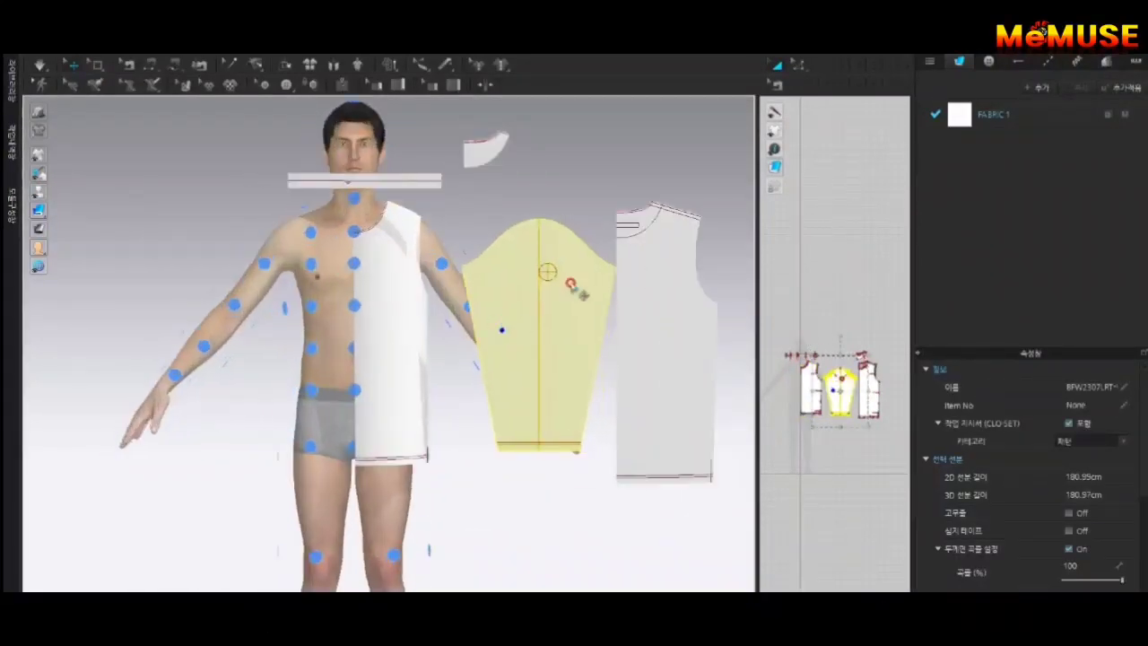
right_click(592, 296)
left_click(595, 287)
Try moving the sleeve and back pieces, undo it, and turn to the avatar's back.
left_click(473, 282)
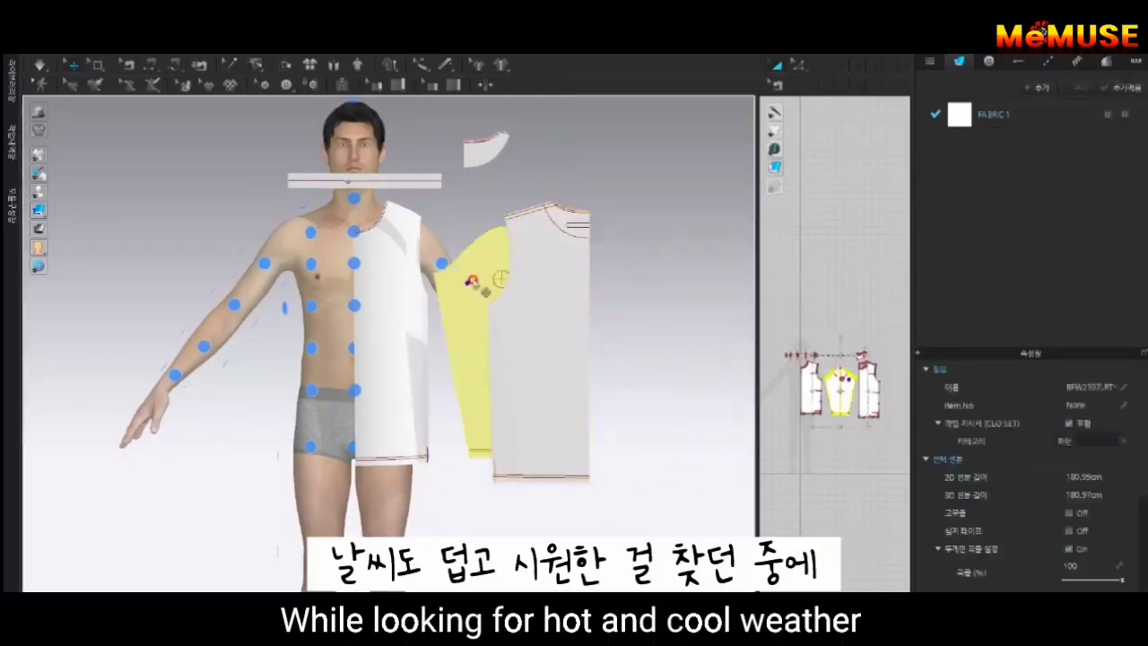
key("ctrl+z")
right_click(532, 298)
left_click(538, 352)
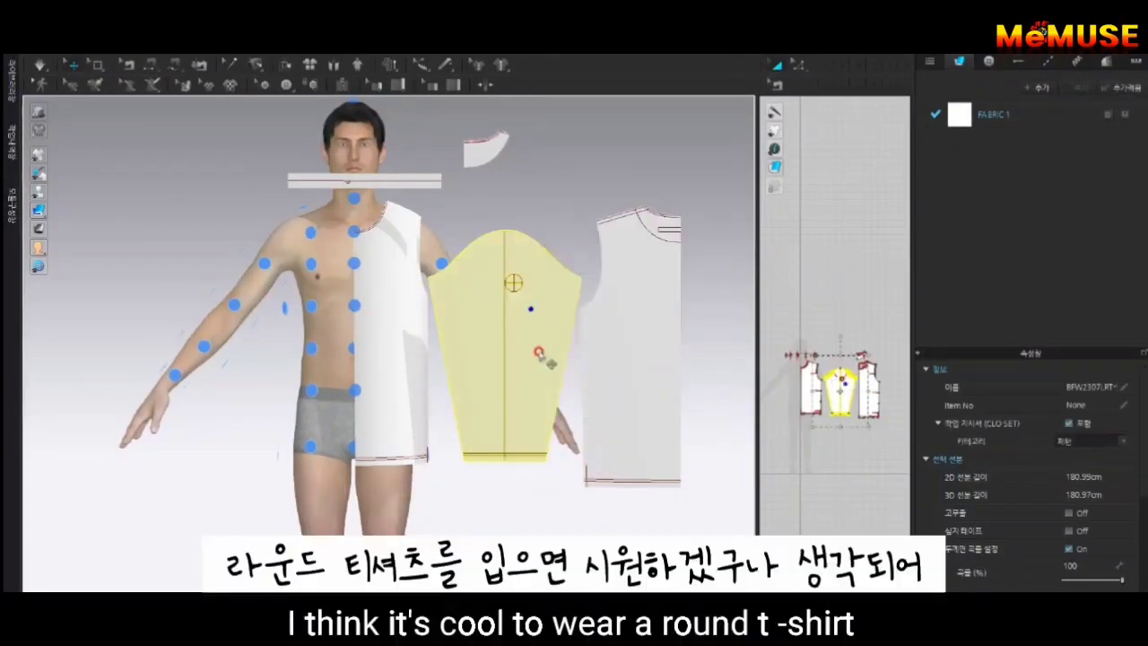
mouse_move(538, 352)
right_mouse_down()
mouse_move(158, 308)
mouse_move(384, 319)
right_mouse_up()
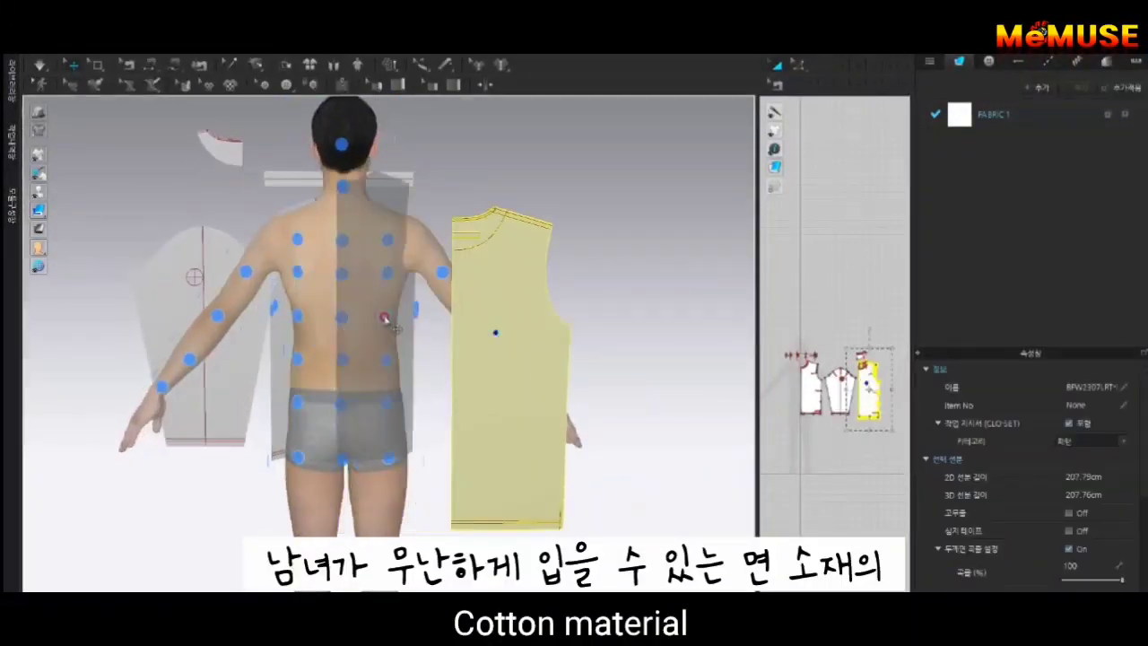
Place the back piece on a back arrangement point and conform it to the avatar.
left_click(384, 318)
right_click_drag(384, 318, 370, 355)
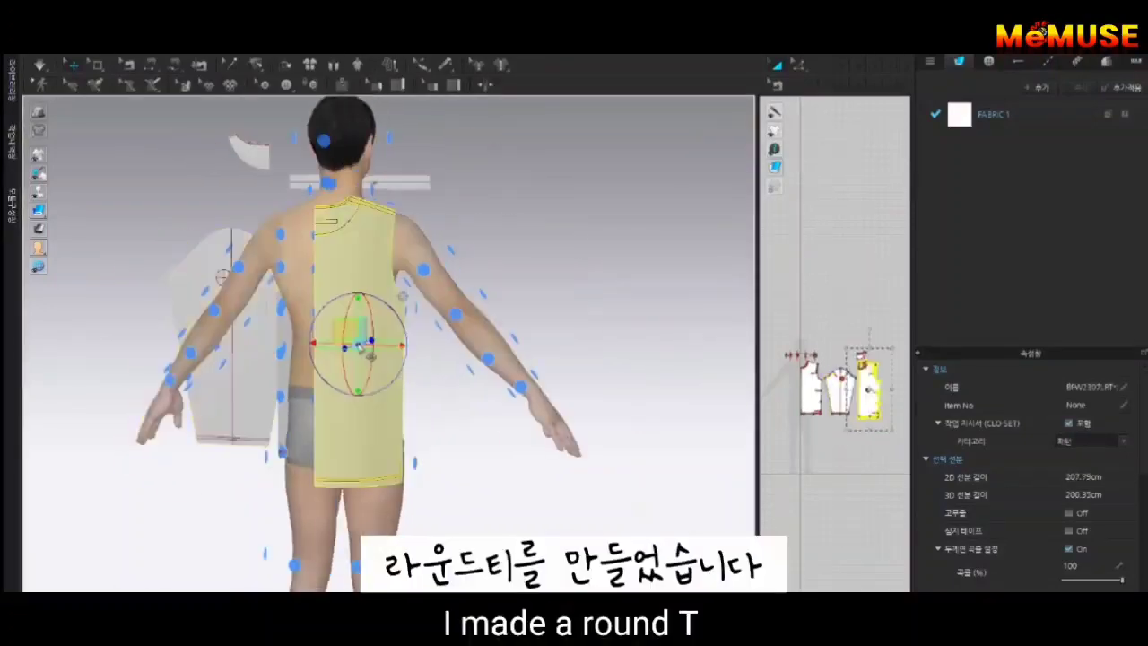
right_click(371, 355)
left_click(484, 269)
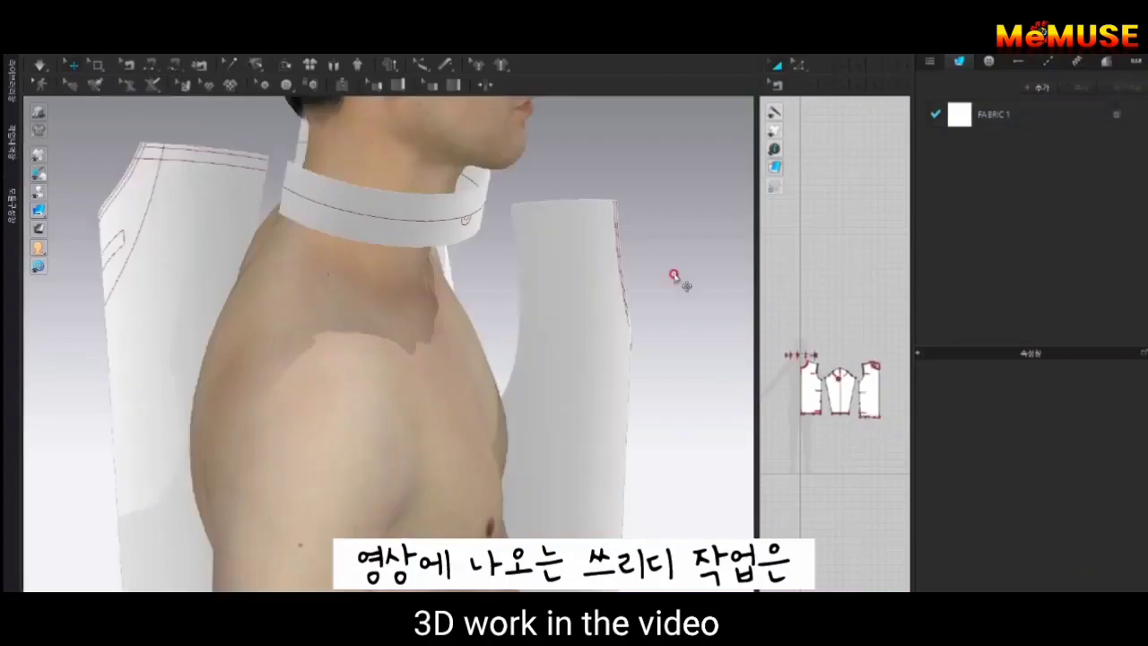
left_click(444, 193)
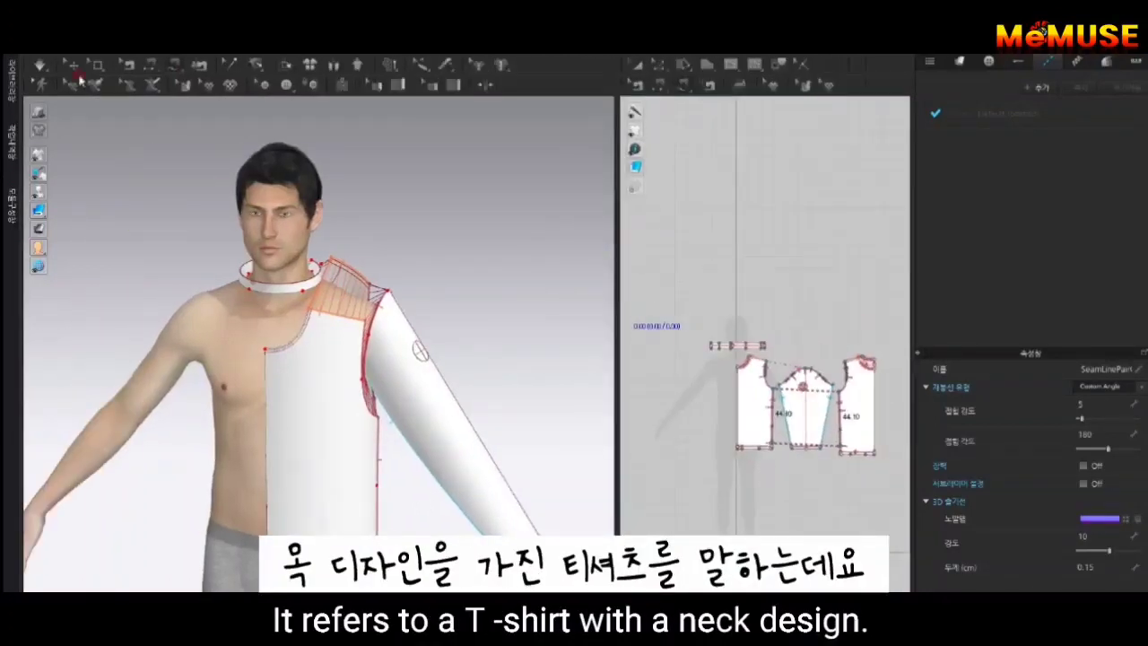
Copy the half garment and paste it as a symmetric pattern on the other side.
right_click(273, 292)
left_click(481, 312)
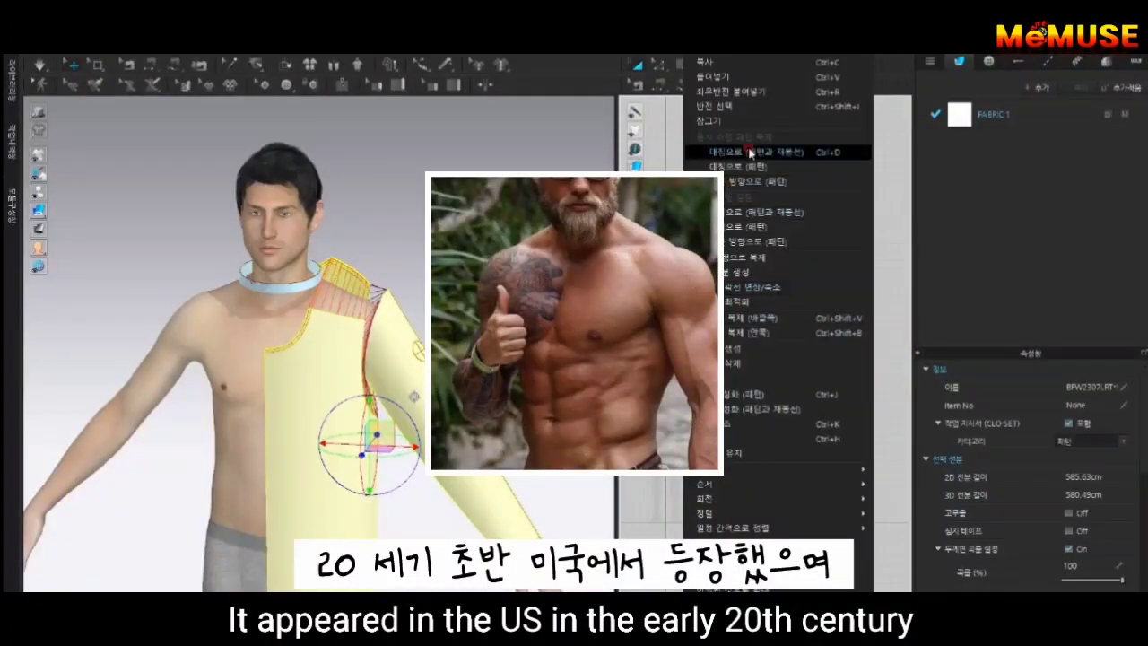
left_click(750, 152)
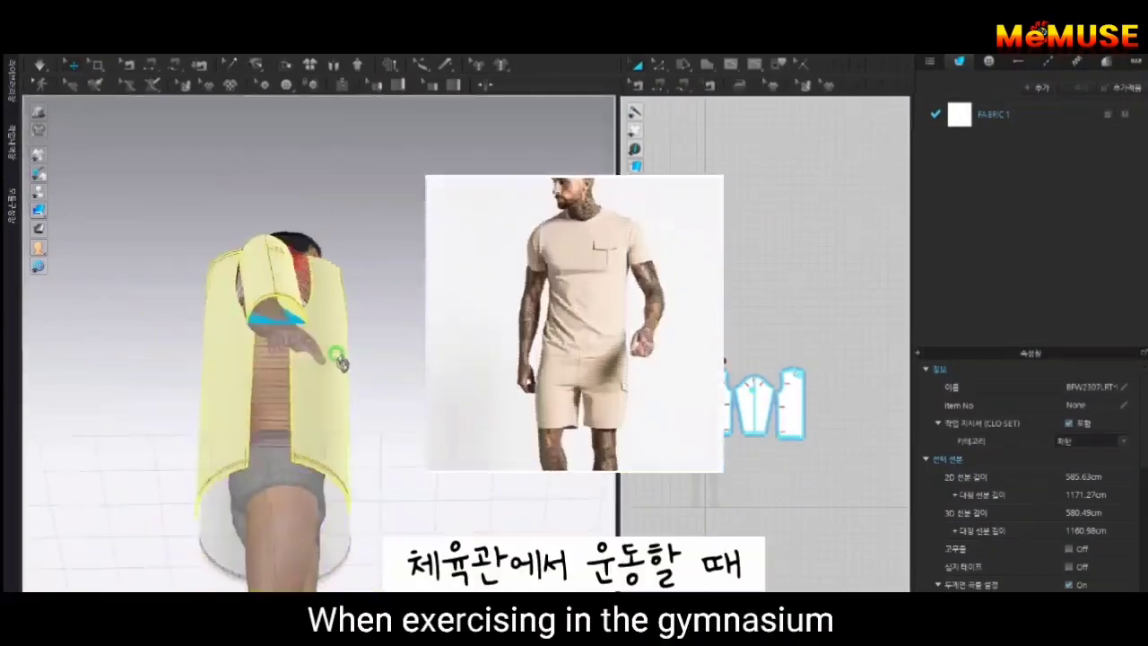
right_click_drag(339, 362, 511, 293)
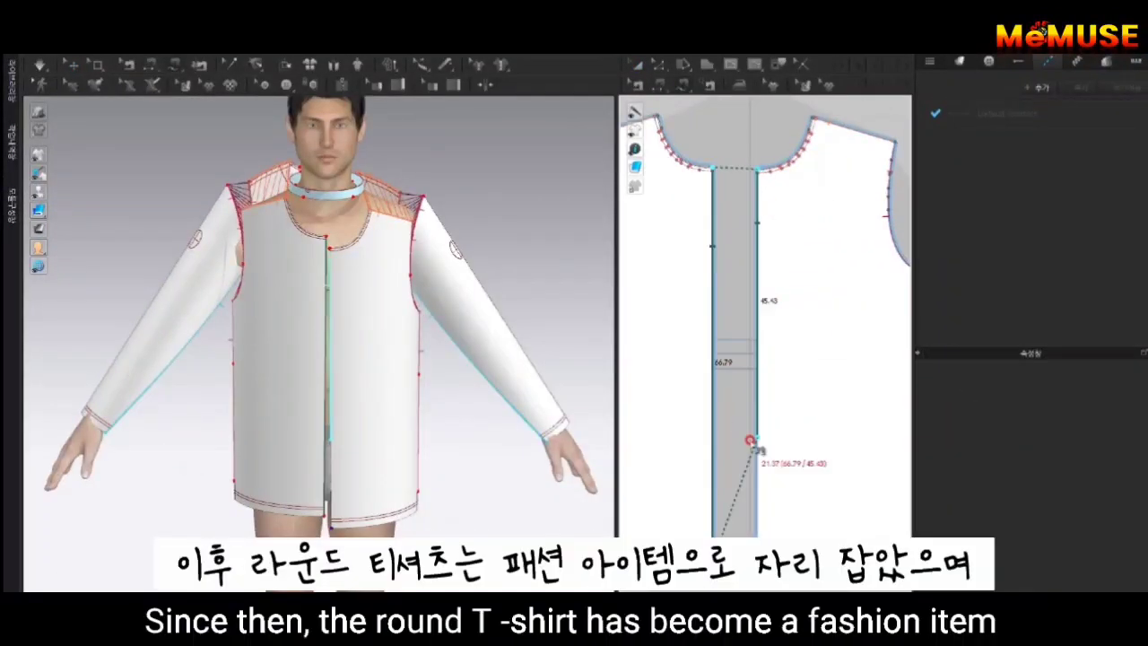
Show all patterns in the 2D window and inspect the garment's back.
right_click(726, 164)
left_click(763, 359)
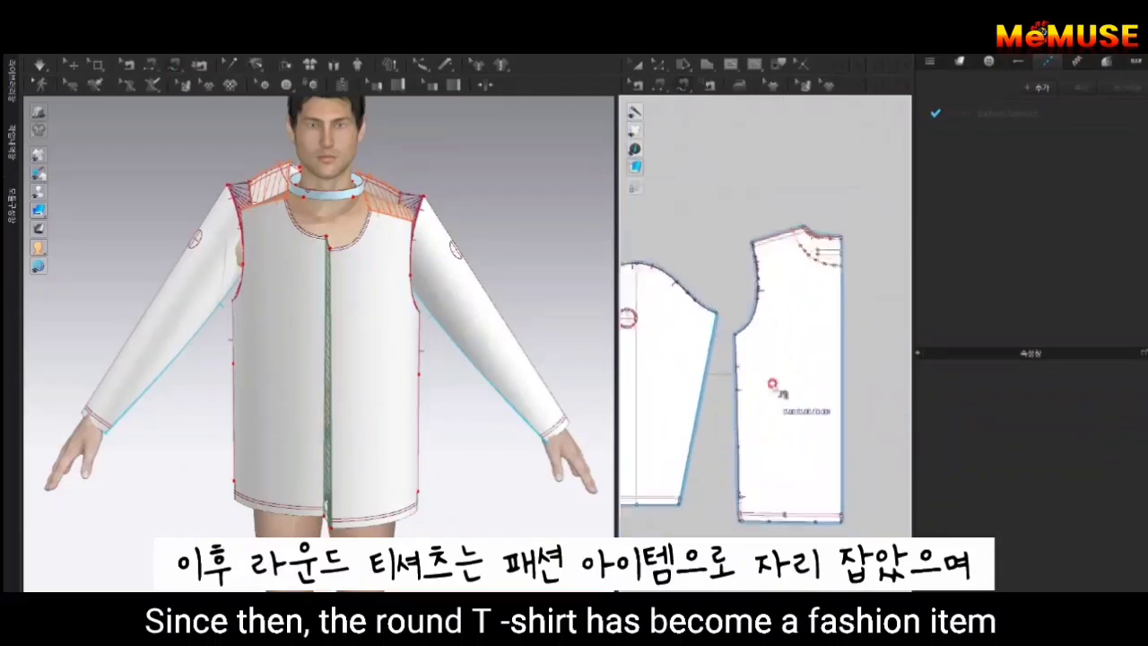
scroll(843, 435, "up", 3)
scroll(842, 435, "down", 3)
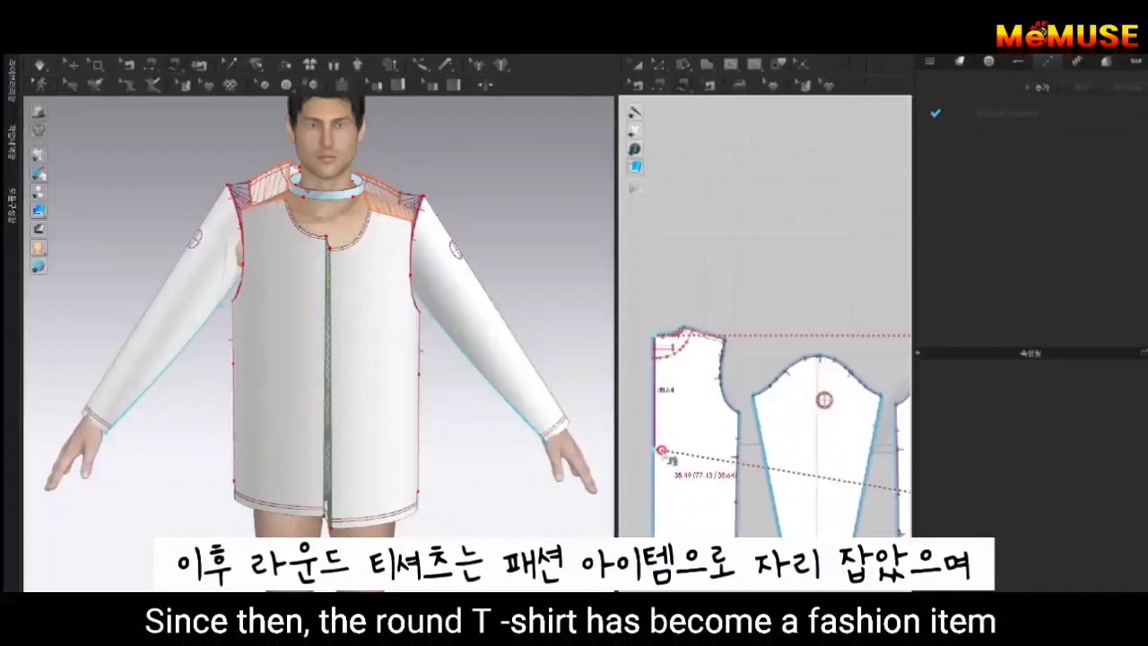
right_click_drag(583, 316, 359, 376)
left_click(333, 398)
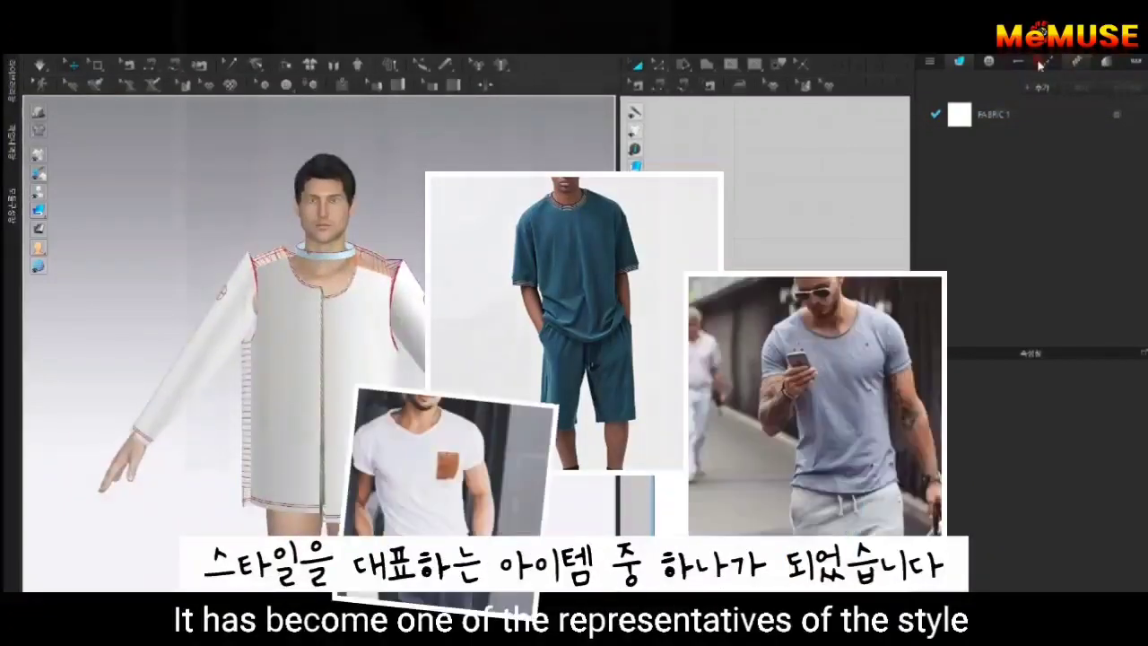
Make FABRIC 1 light blue after trying green, orange, crimson, salmon and pink swatches.
left_click(960, 117)
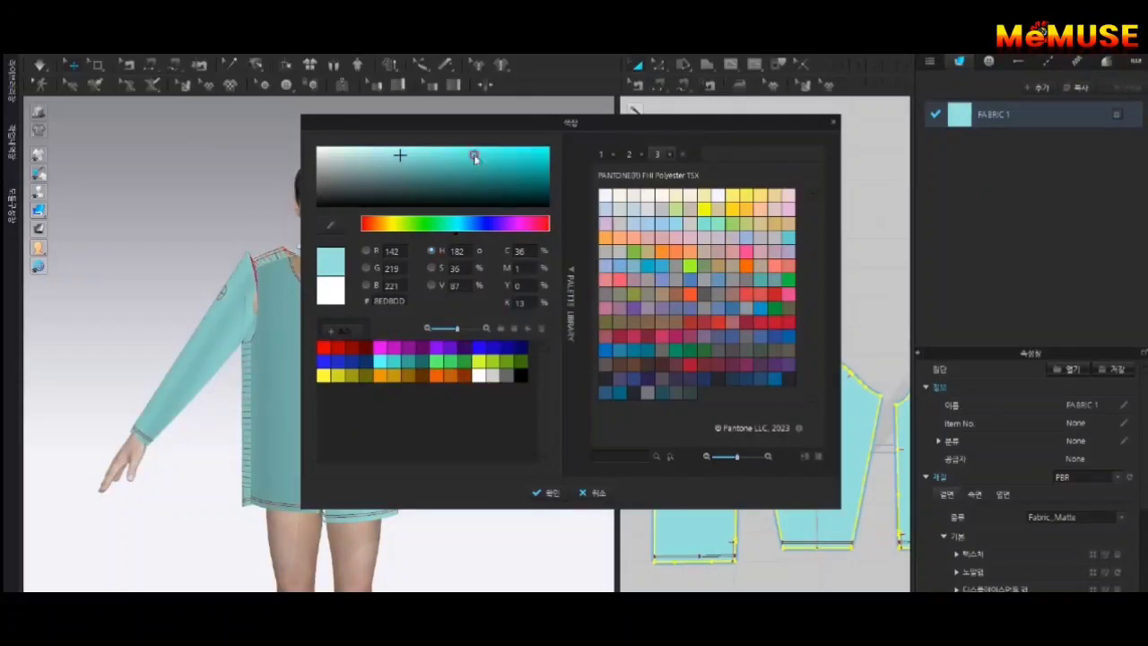
left_click(476, 345)
left_click(505, 156)
left_click(380, 153)
left_click(682, 199)
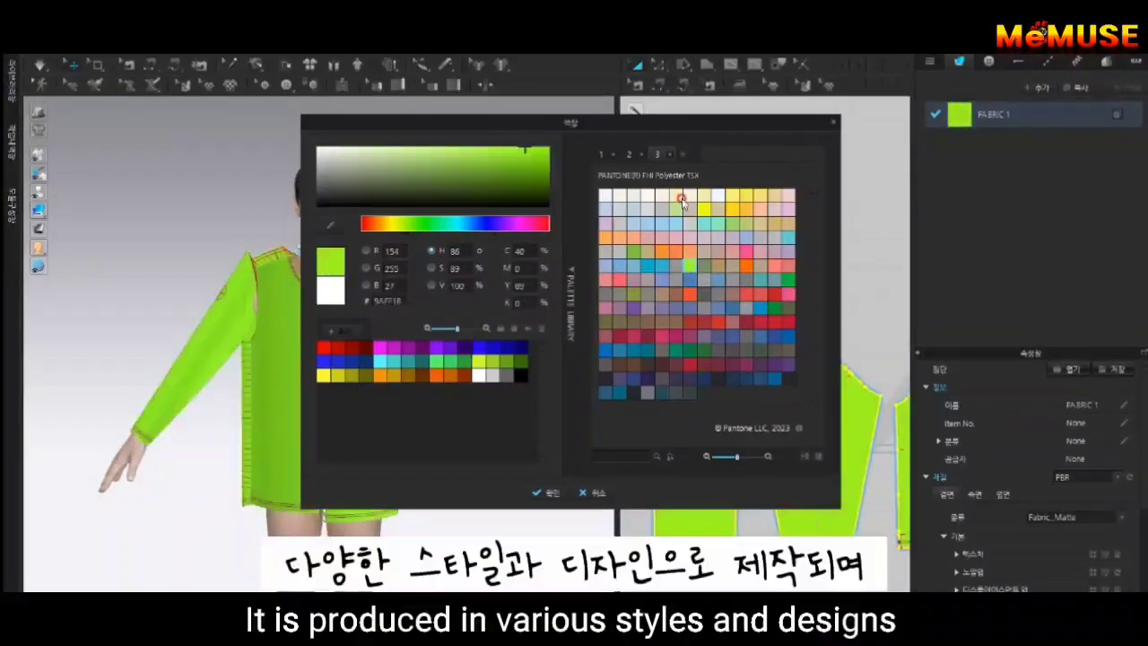
left_click(705, 194)
left_click(676, 252)
left_click(661, 328)
left_click(619, 279)
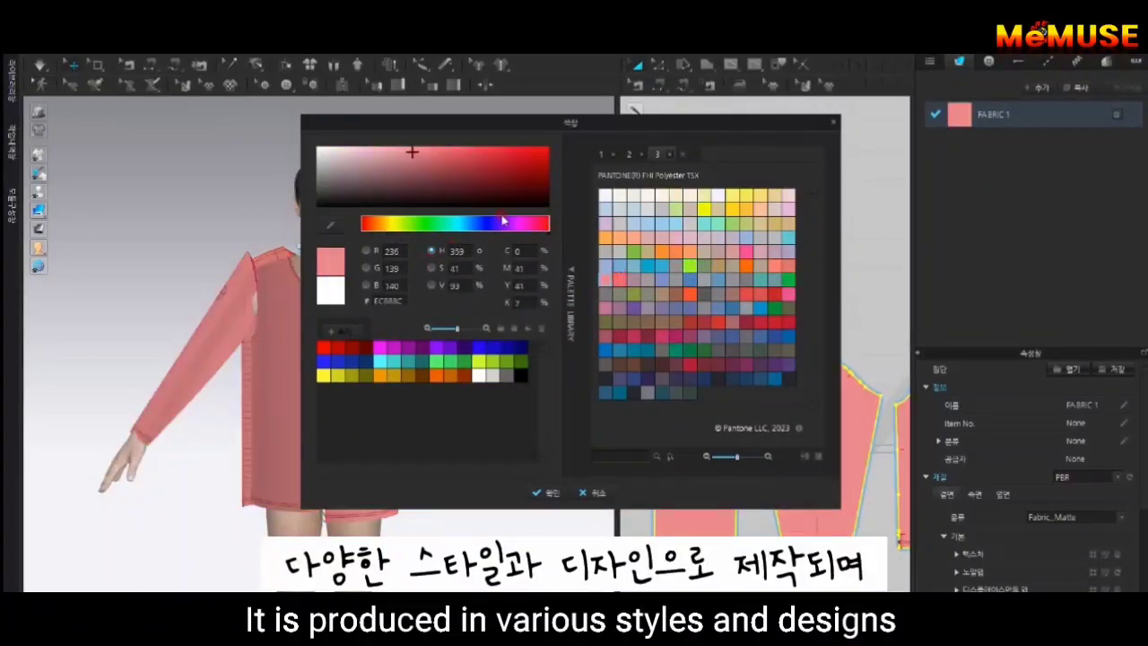
left_click(502, 221)
left_click(392, 154)
left_click(461, 222)
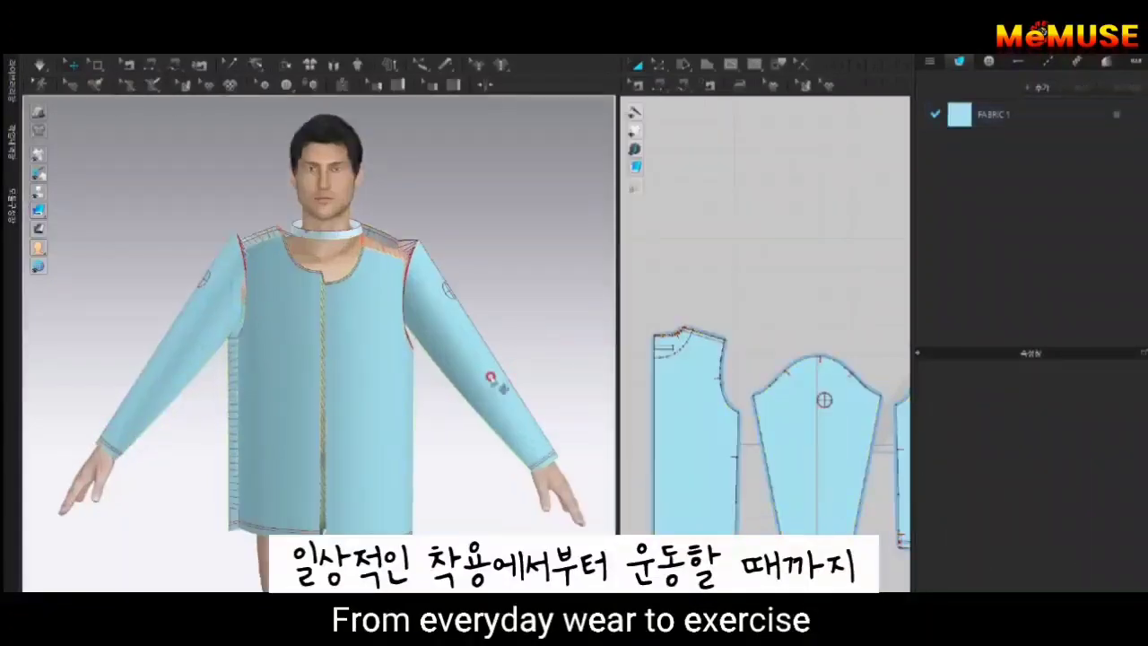
Simulate the light-blue shirt so it drapes naturally on the avatar.
key("space")
mouse_move(282, 397)
right_mouse_down()
mouse_move(190, 467)
mouse_move(328, 436)
mouse_move(530, 457)
right_mouse_up()
left_click(190, 467)
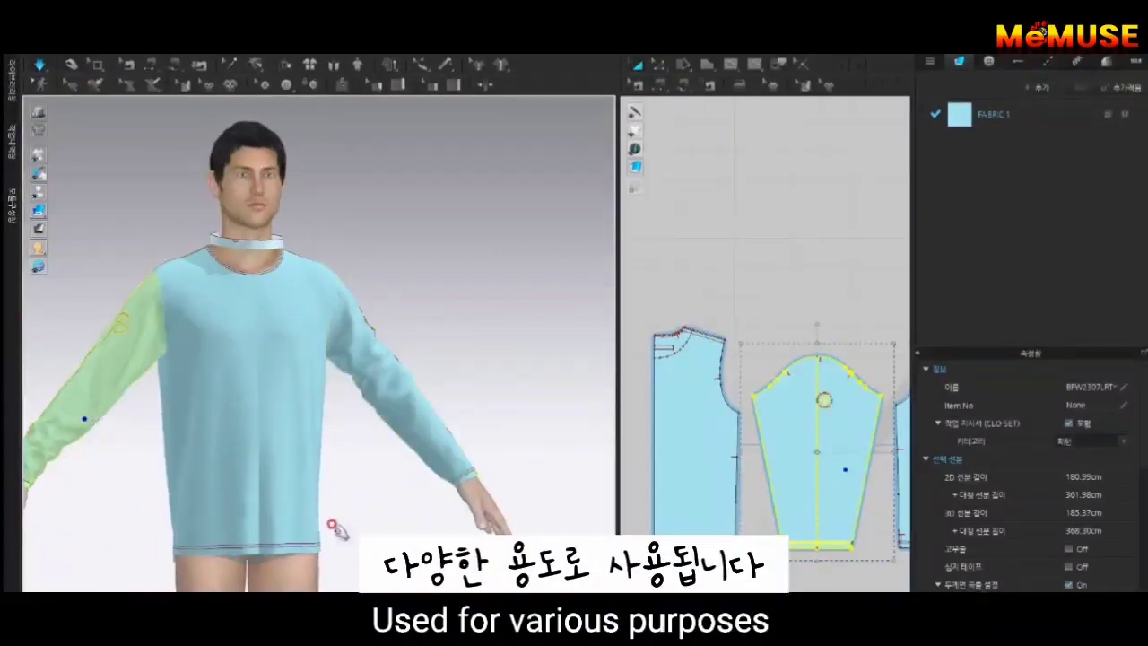
left_click(418, 353)
Draw a small circle on the sleeve pattern and pick the armhole curve for curvature editing.
right_click_drag(418, 354, 368, 357)
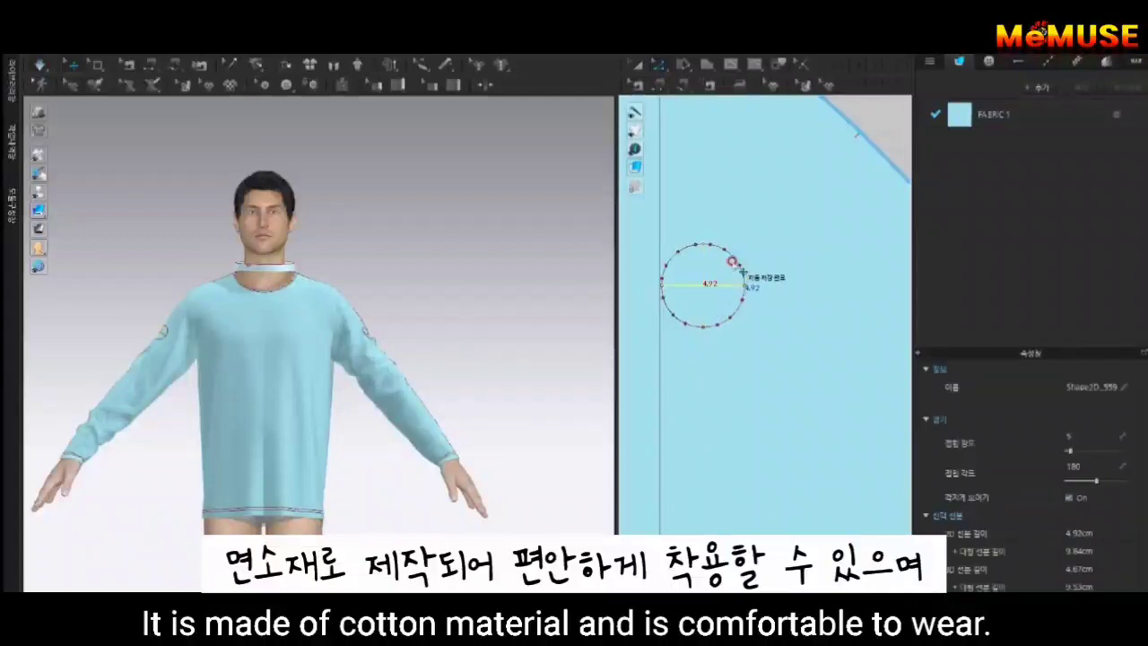
left_click(741, 268)
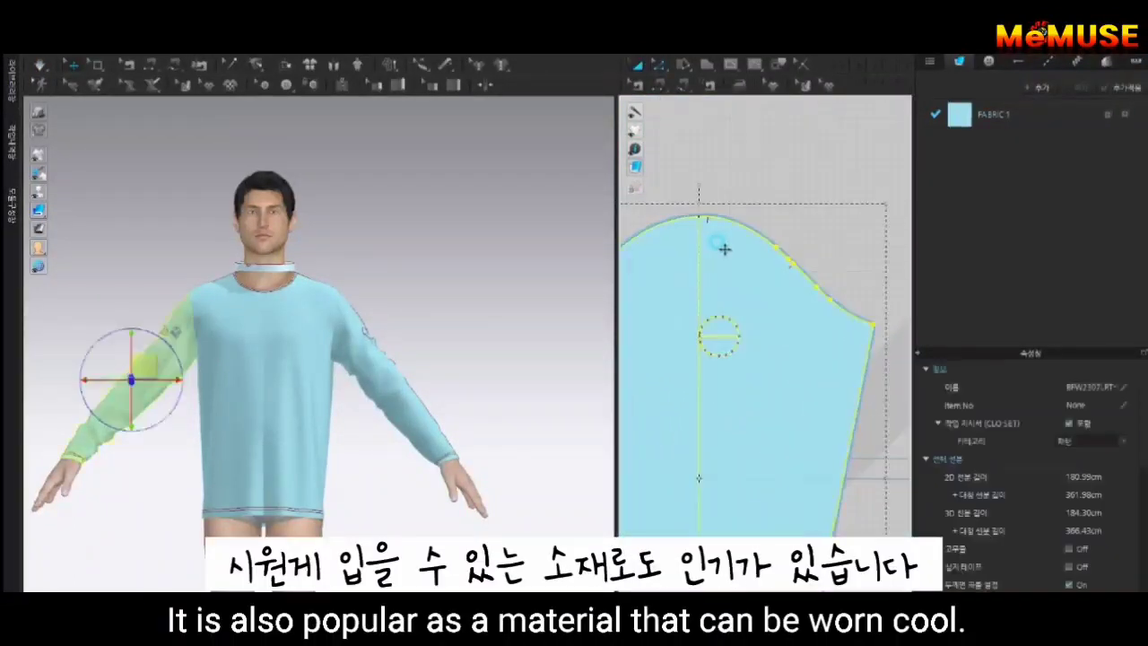
left_click(738, 230)
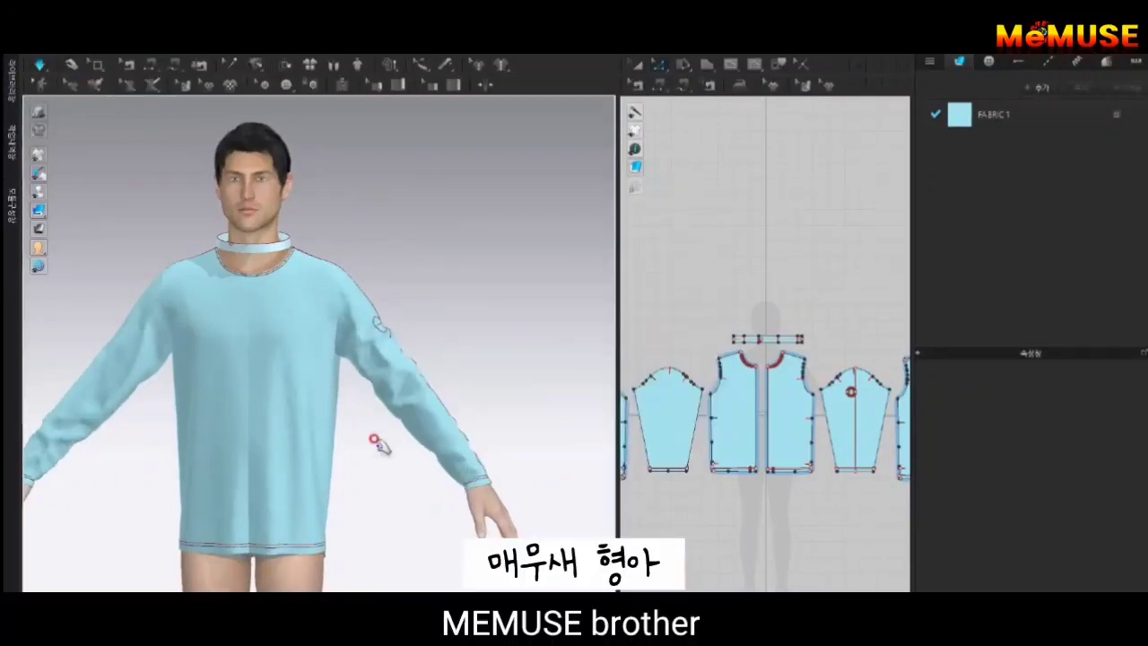
Zoom and orbit toward the avatar's left side to view the neck rib area.
scroll(256, 346, "up", 3)
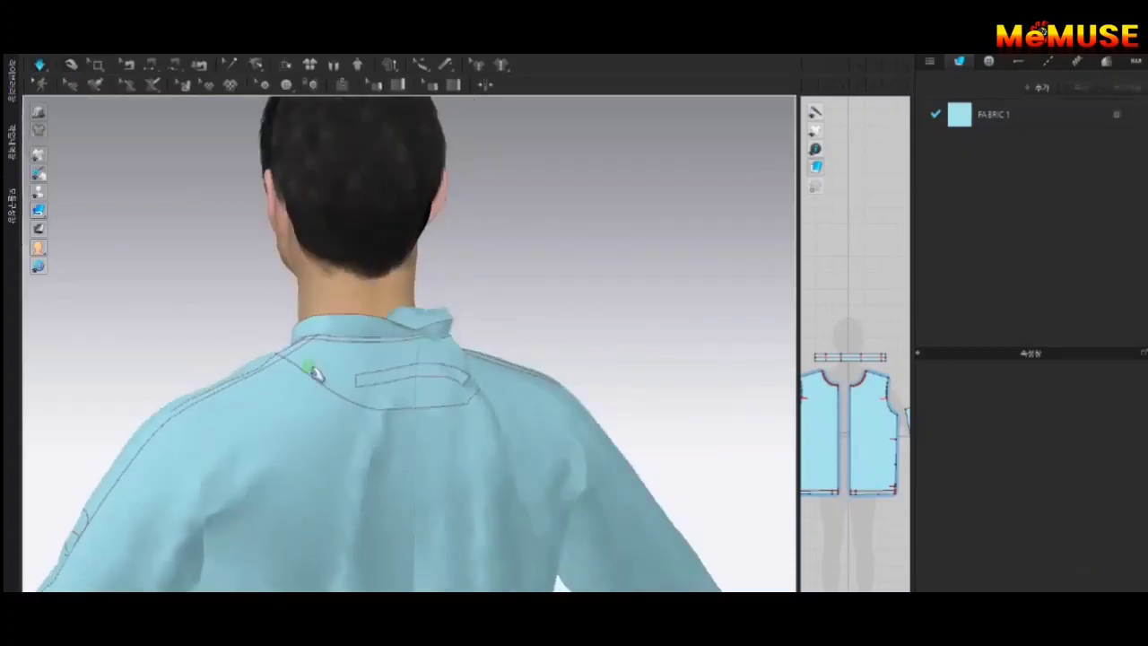
right_click_drag(316, 375, 143, 226)
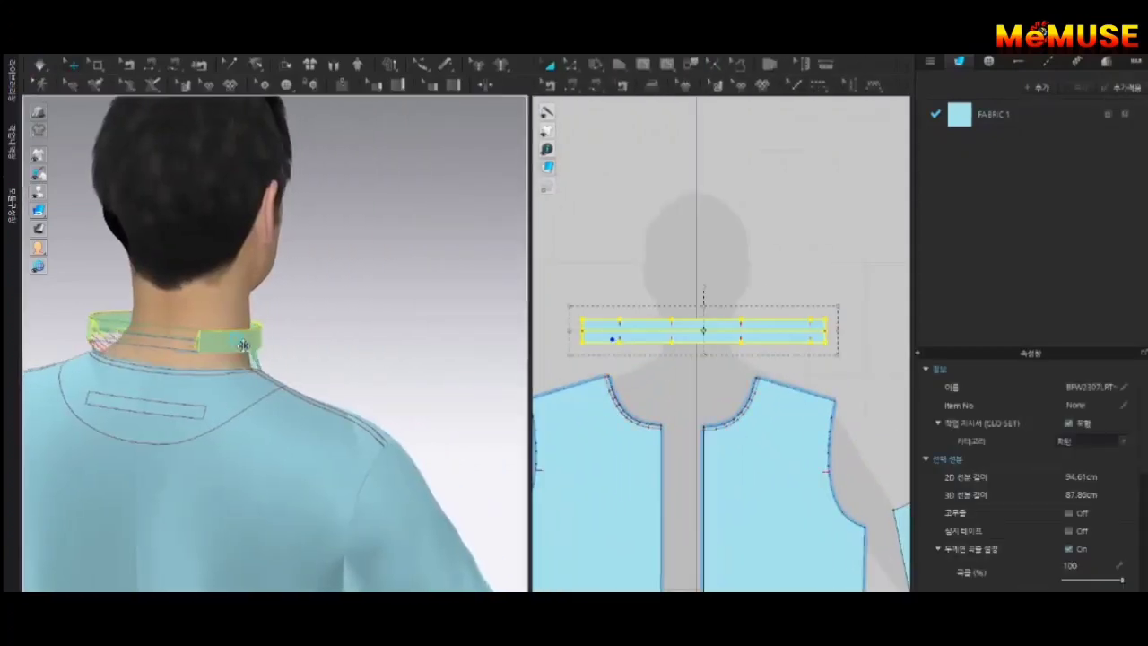
Reposition the neck rib around the shirt's neckline using its arrange option.
right_click(243, 345)
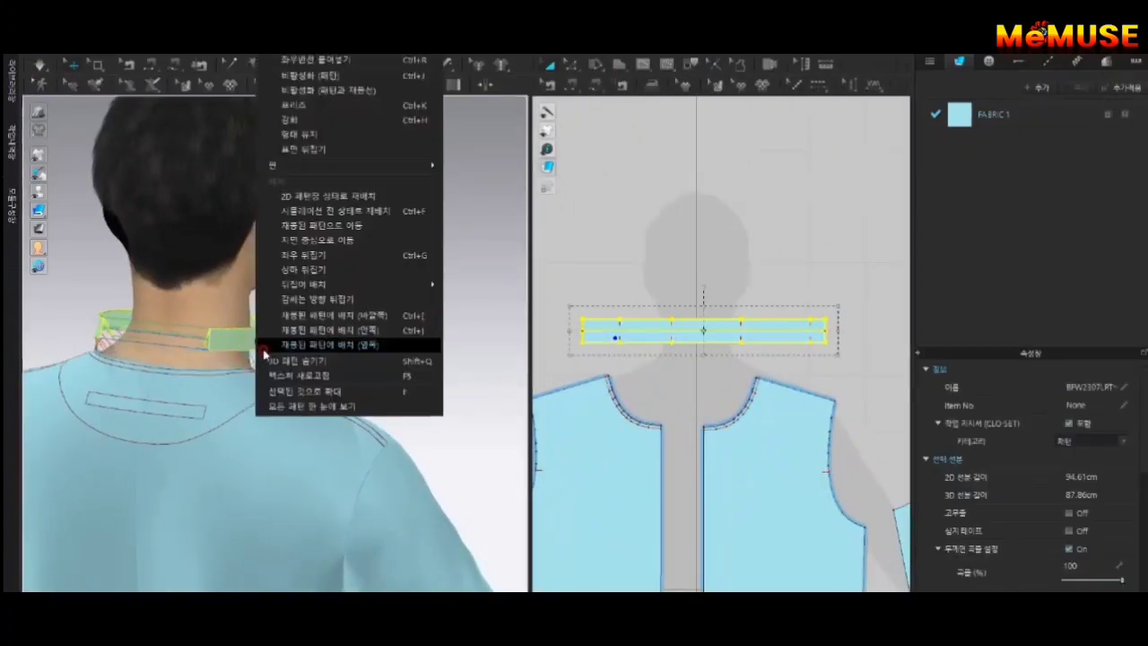
left_click(270, 352)
scroll(687, 449, "down", 3)
scroll(826, 485, "down", 3)
scroll(718, 500, "up", 3)
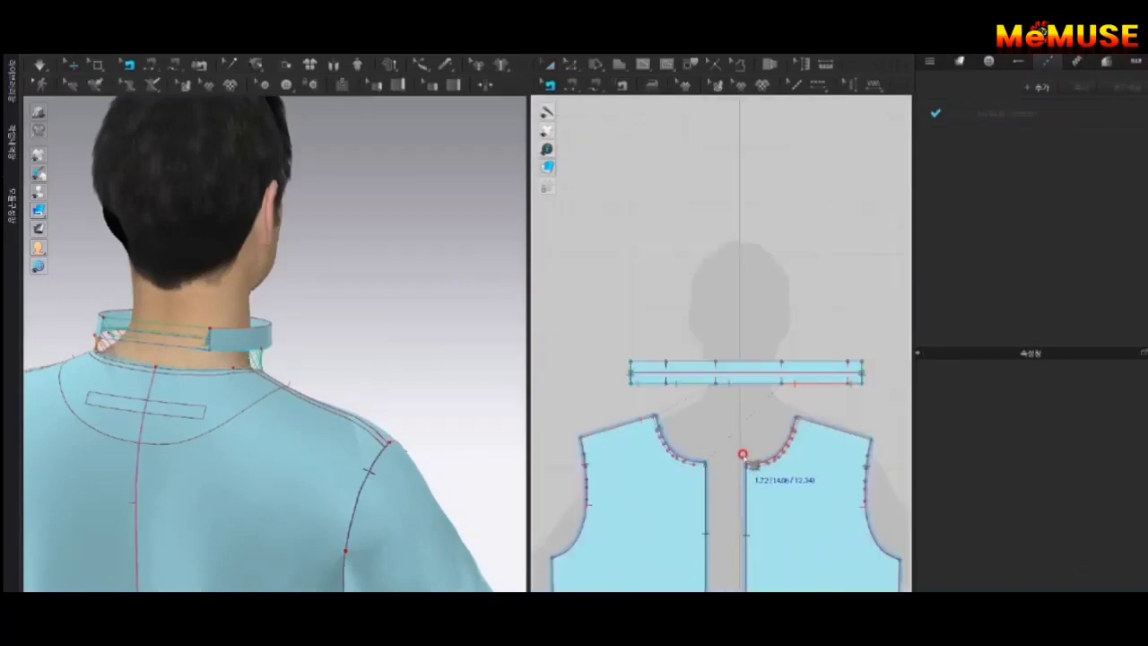
scroll(744, 454, "up", 1)
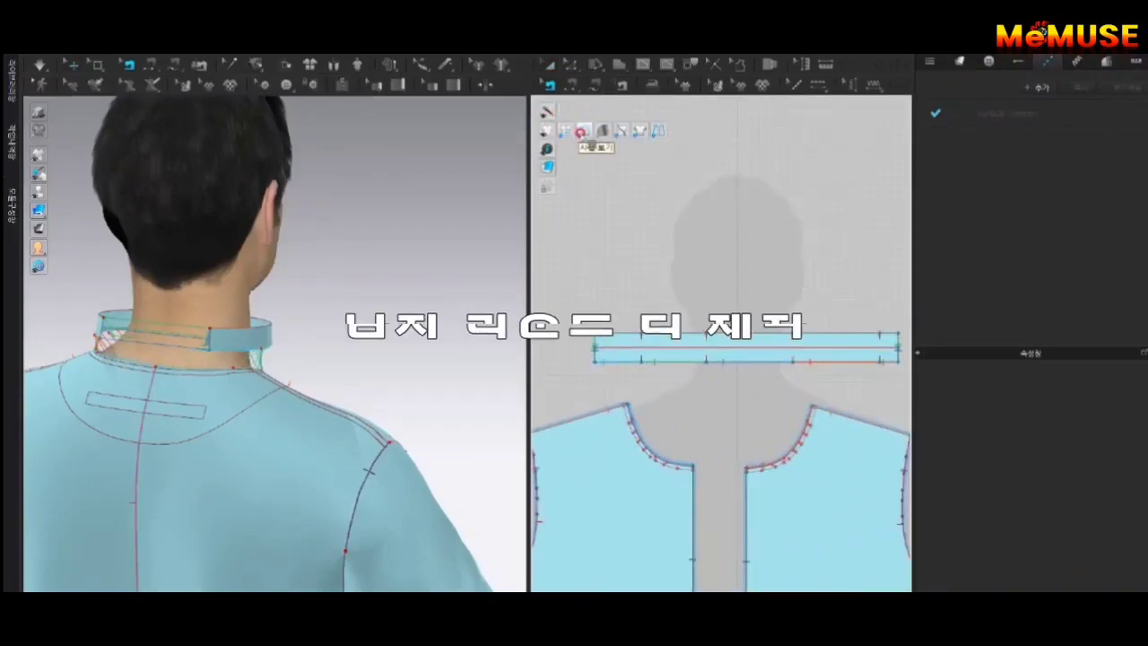
scroll(617, 442, "up", 2)
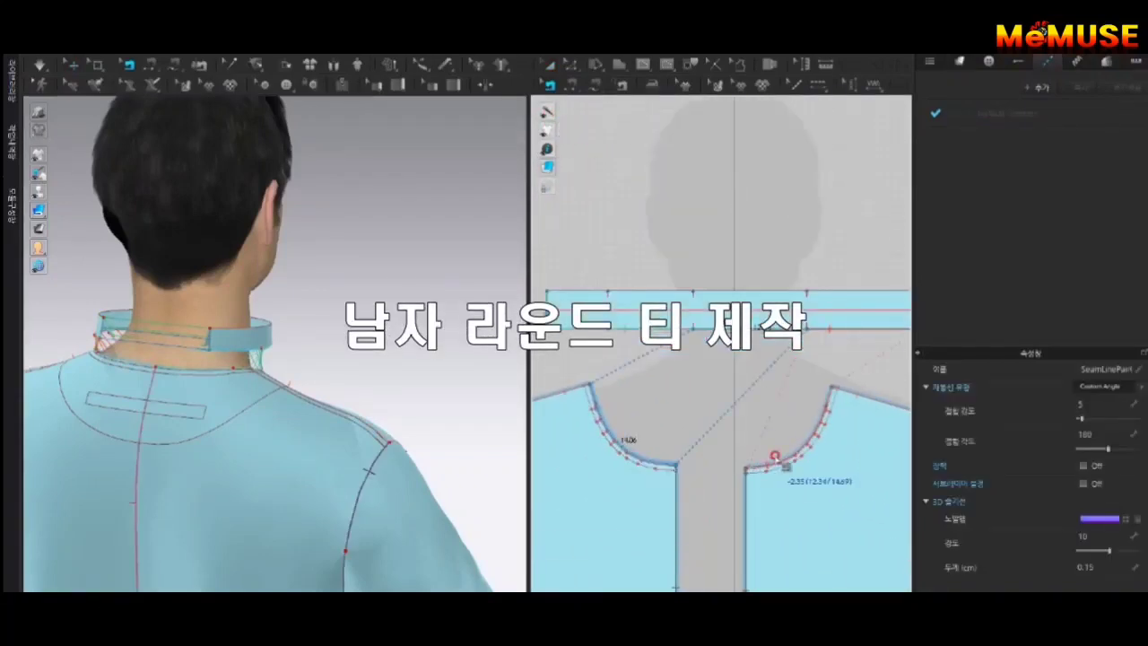
scroll(775, 456, "down", 2)
scroll(769, 386, "down", 2)
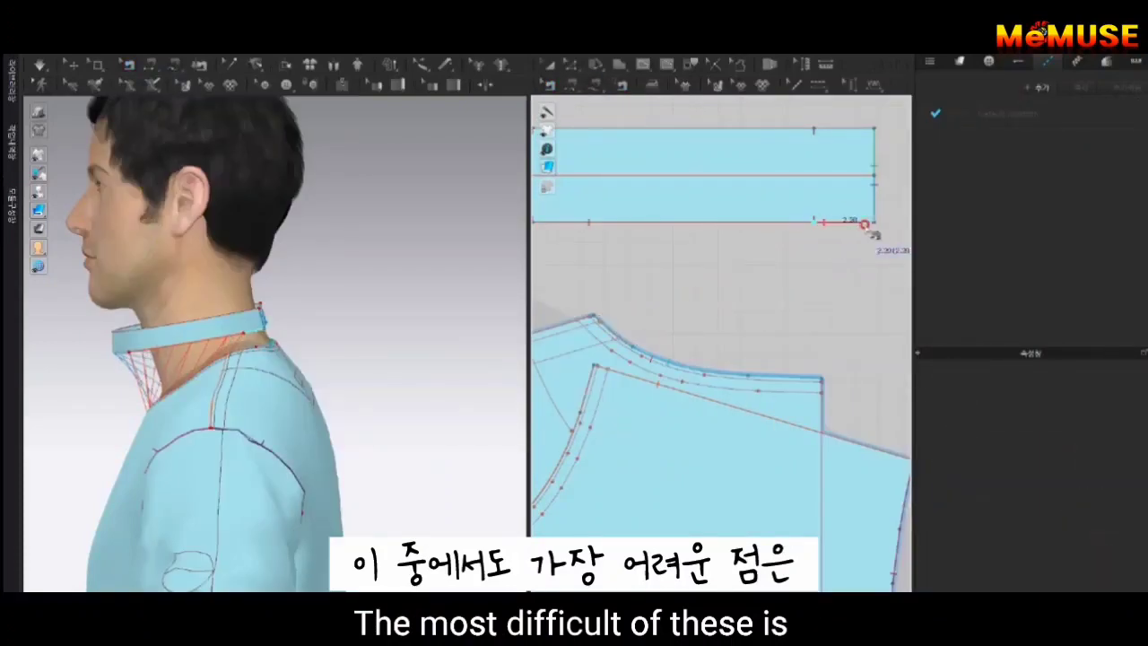
Sew the rib strip's lower edge to the first neckline curve.
left_click(596, 318)
scroll(638, 377, "up", 2)
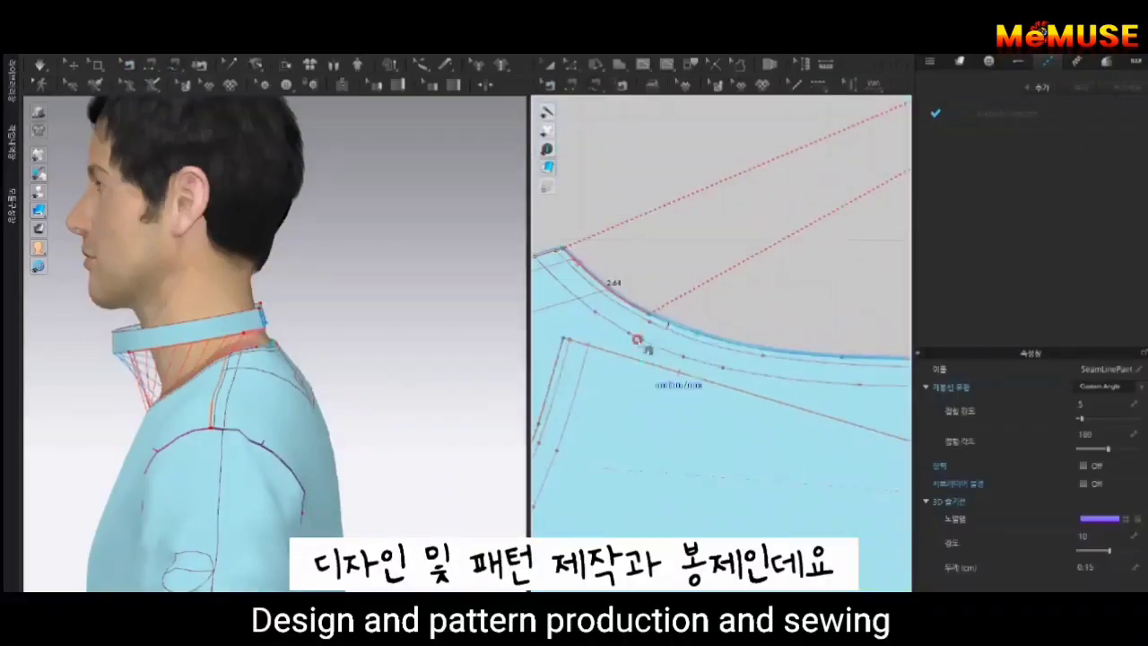
scroll(833, 392, "down", 5)
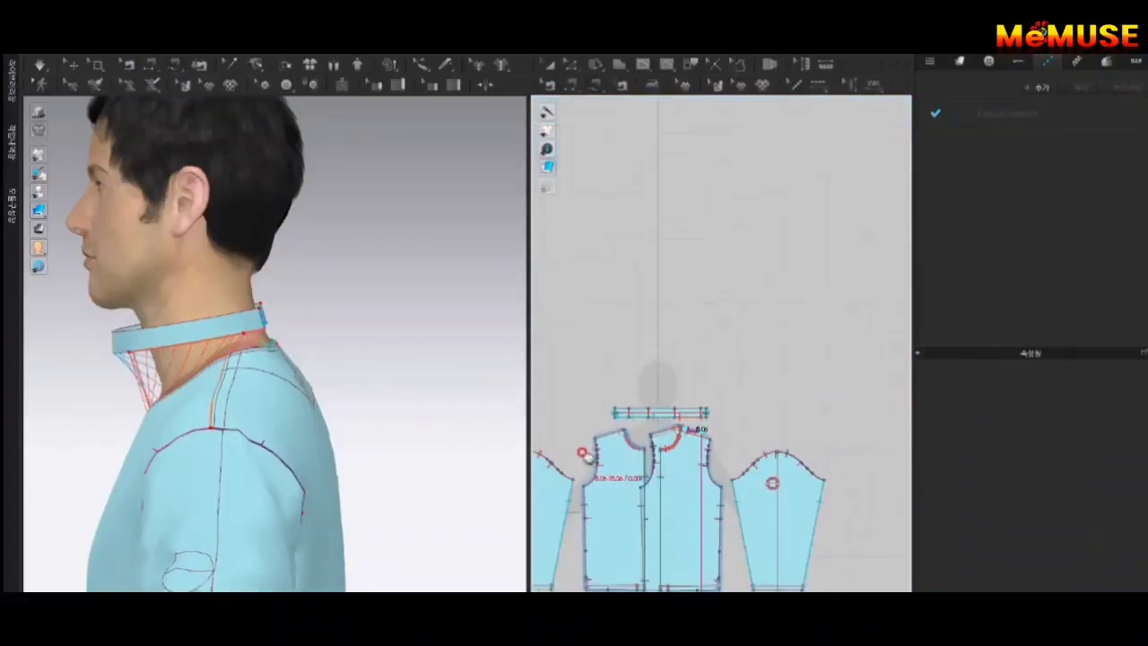
scroll(542, 380, "up", 3)
scroll(542, 380, "up", 2)
left_click(551, 370)
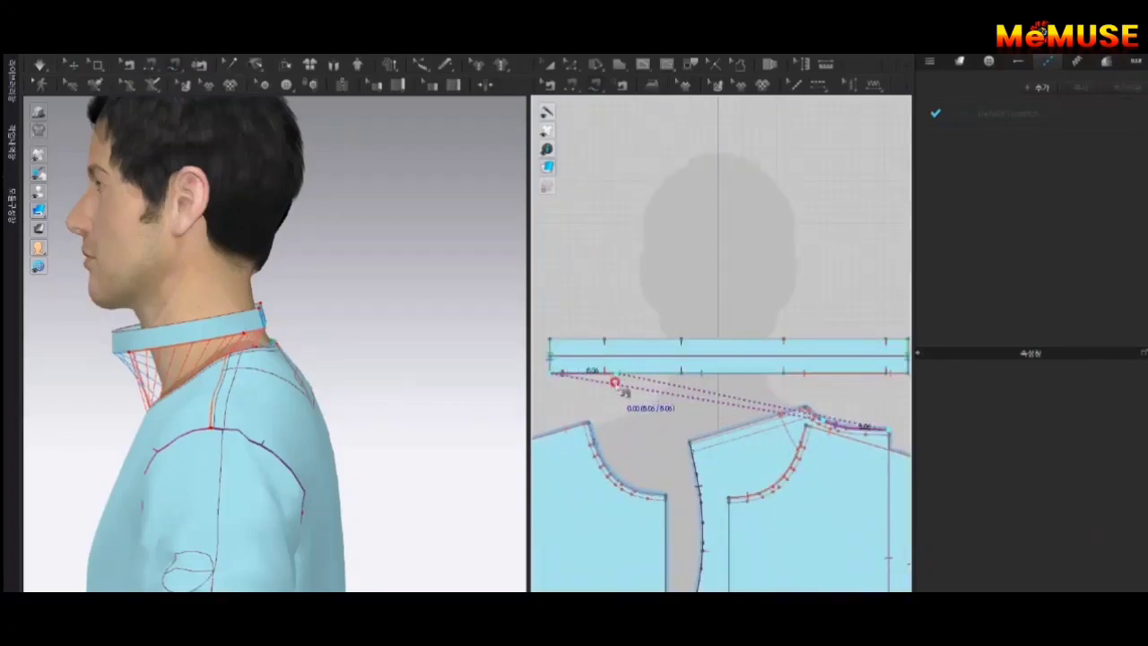
left_click(597, 367)
Start another seam joining the remaining neckline curve to the rib strip.
scroll(574, 387, "up", 1)
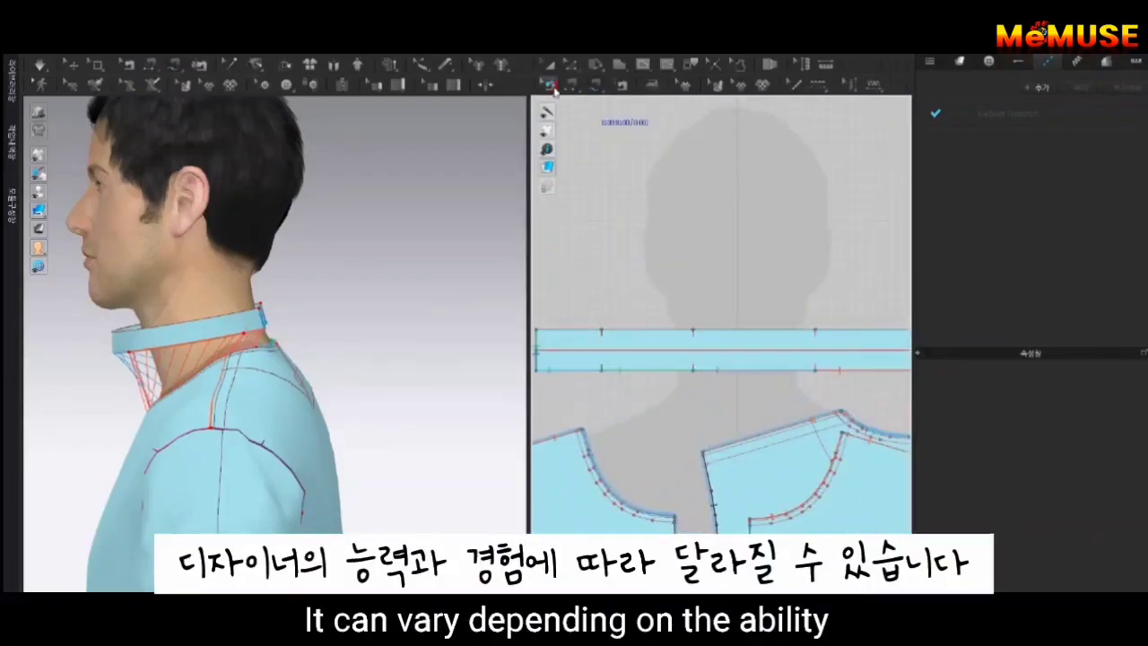
right_click(573, 370)
scroll(557, 382, "down", 2)
scroll(535, 388, "up", 4)
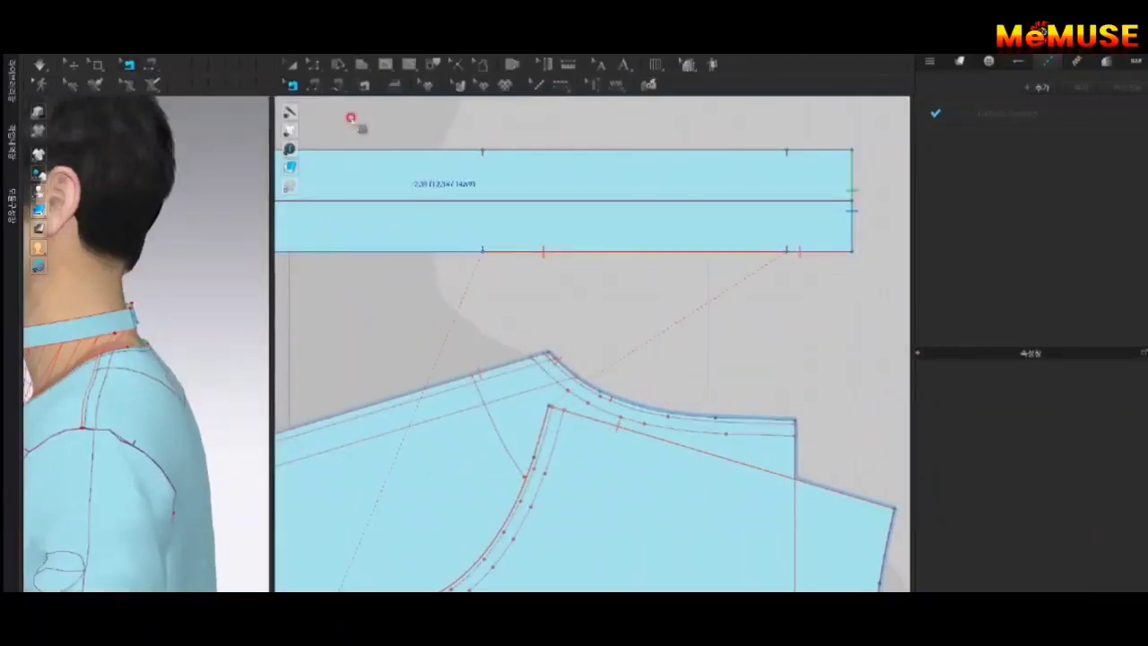
left_click(804, 423)
scroll(393, 374, "down", 3)
scroll(407, 357, "up", 1)
scroll(357, 337, "up", 1)
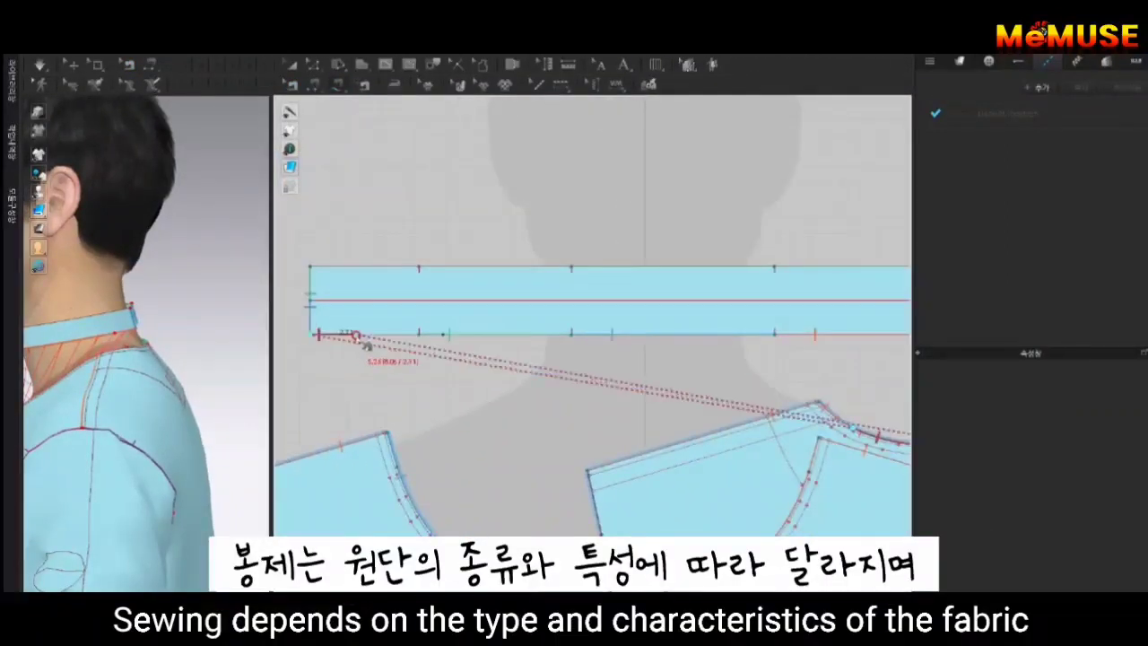
scroll(460, 415, "down", 2)
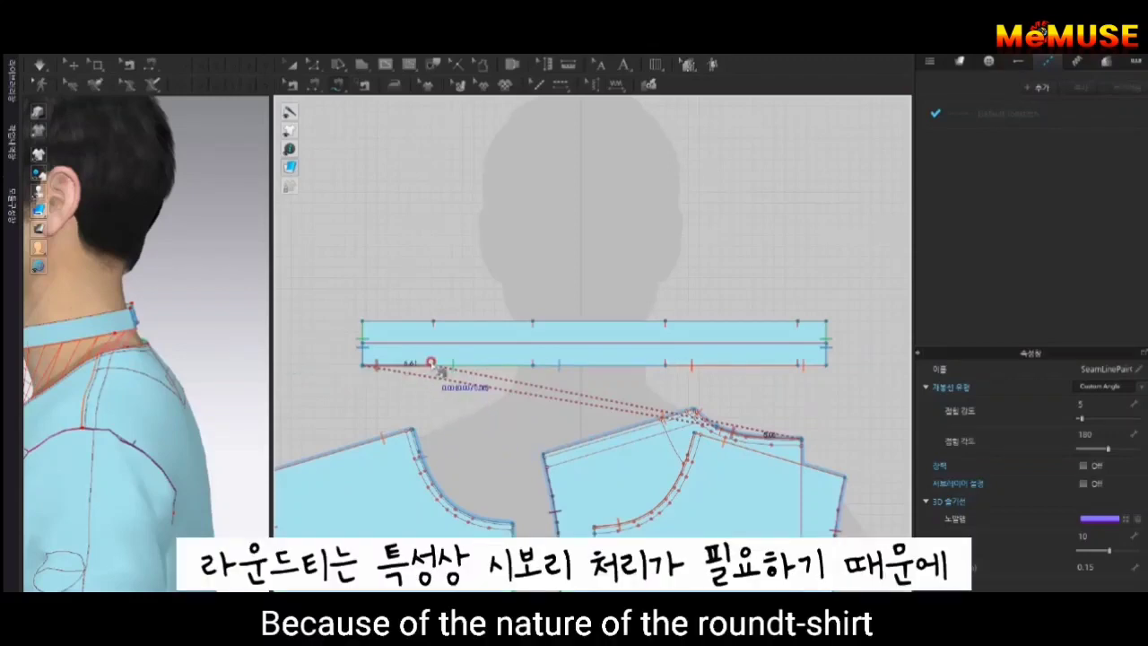
scroll(441, 370, "down", 2)
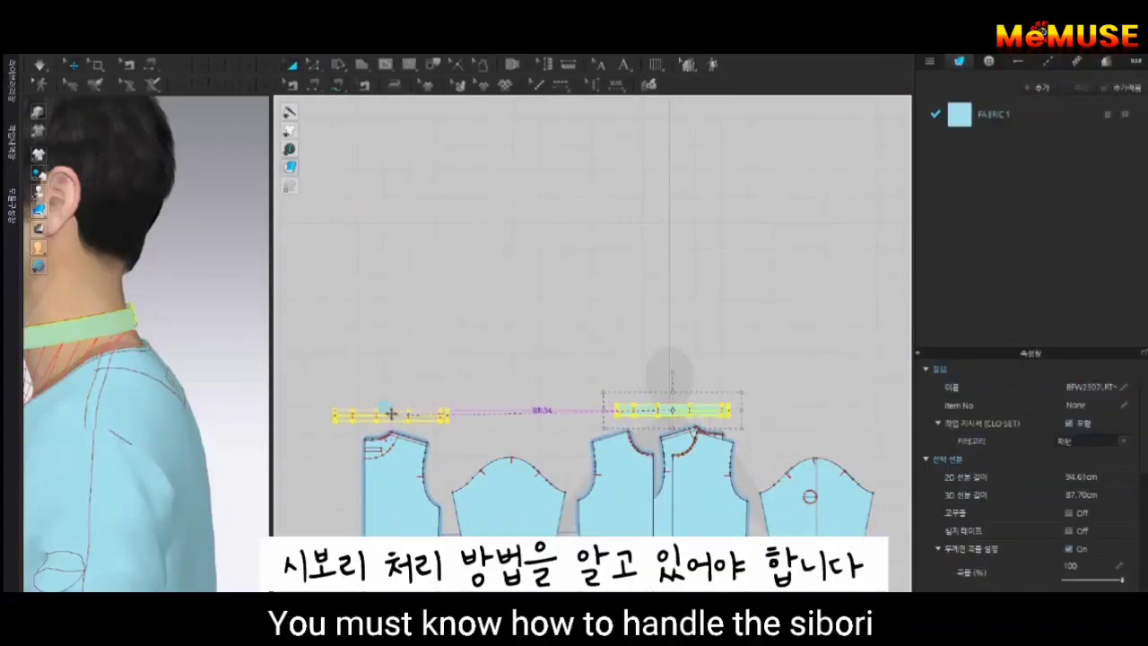
Zoom the view to review the rib sewn into the shirt's neckline.
scroll(392, 413, "up", 5)
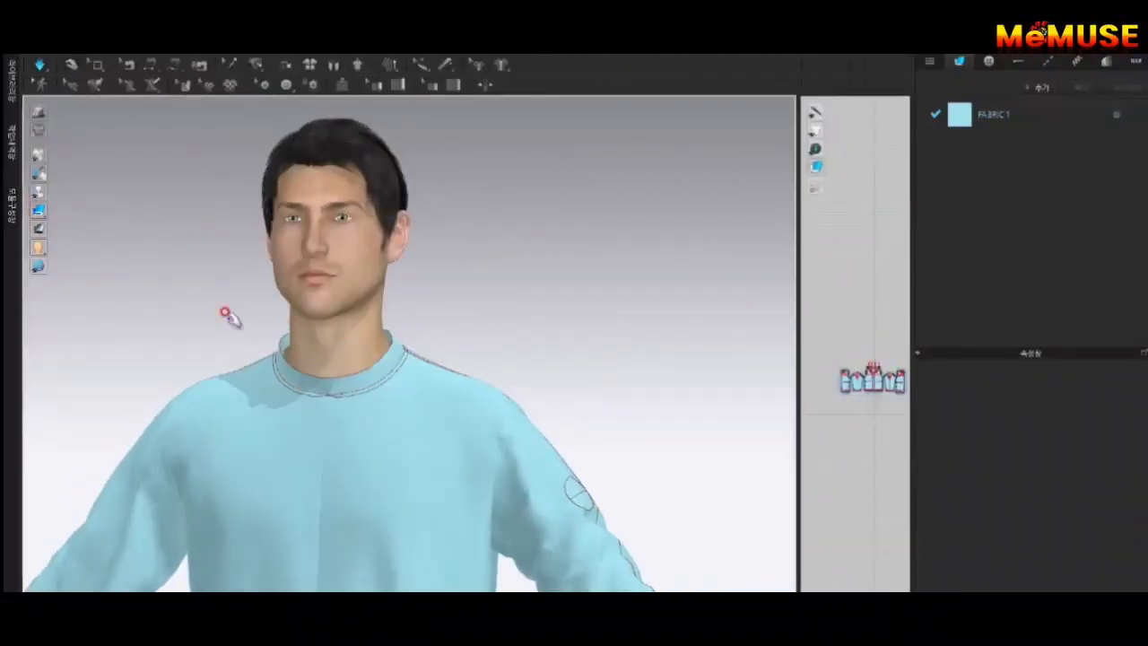
left_click(337, 368)
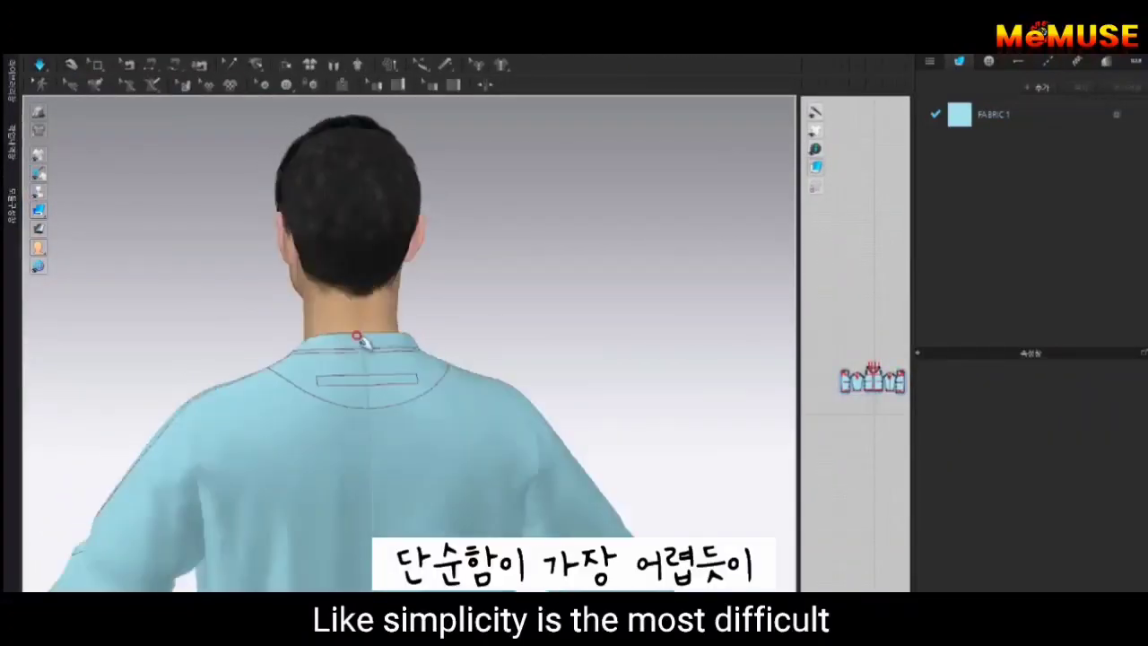
left_click_drag(791, 404, 440, 404)
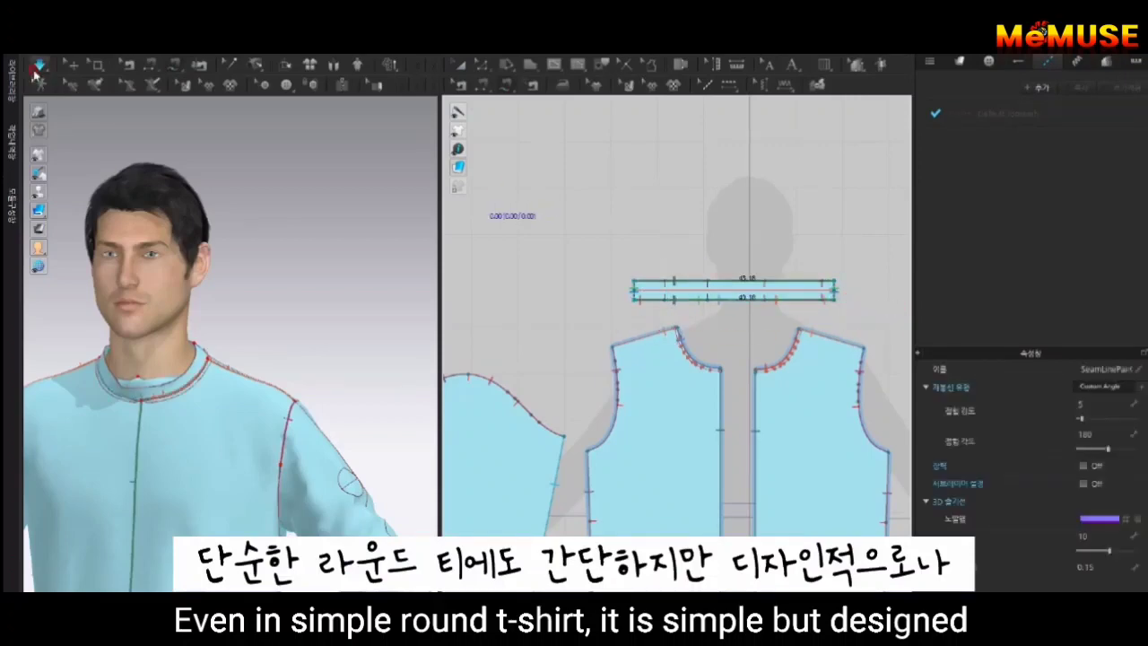
left_click_drag(436, 347, 798, 346)
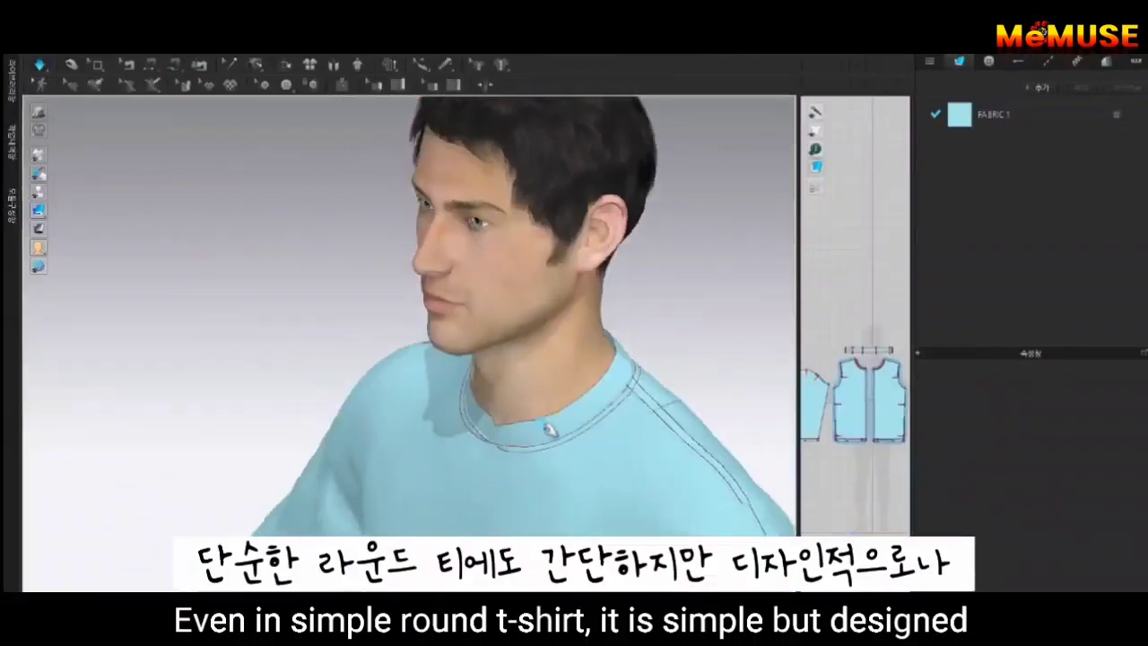
left_click(549, 431)
left_click(485, 460)
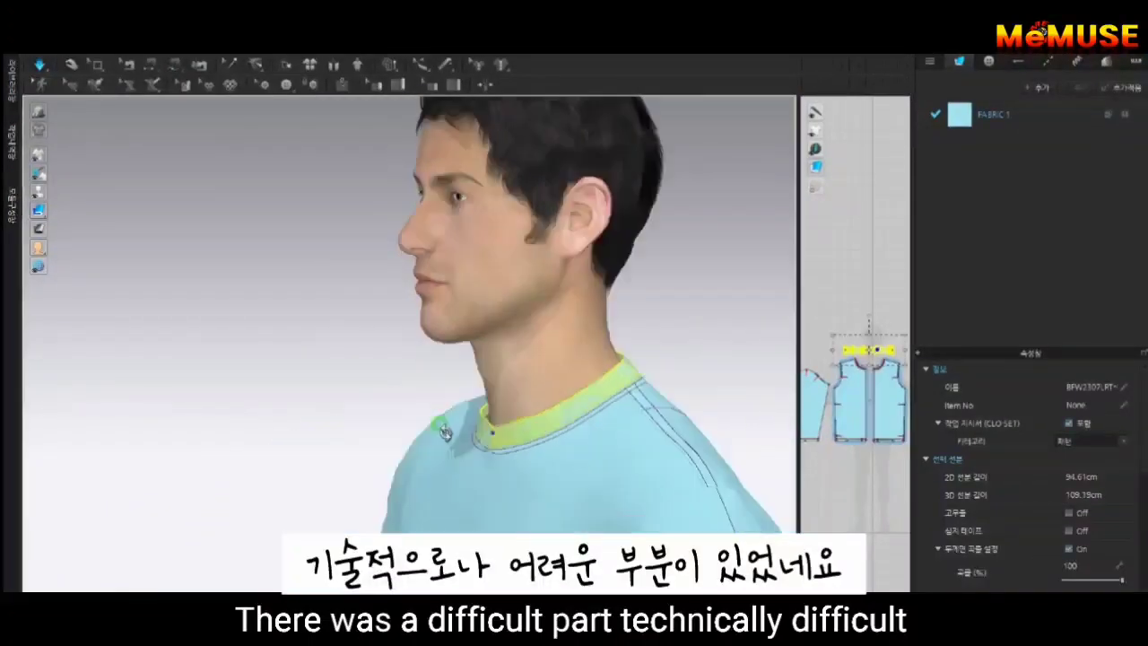
right_click_drag(484, 459, 453, 444)
scroll(453, 444, "down", 3)
scroll(495, 542, "down", 2)
left_click(495, 542)
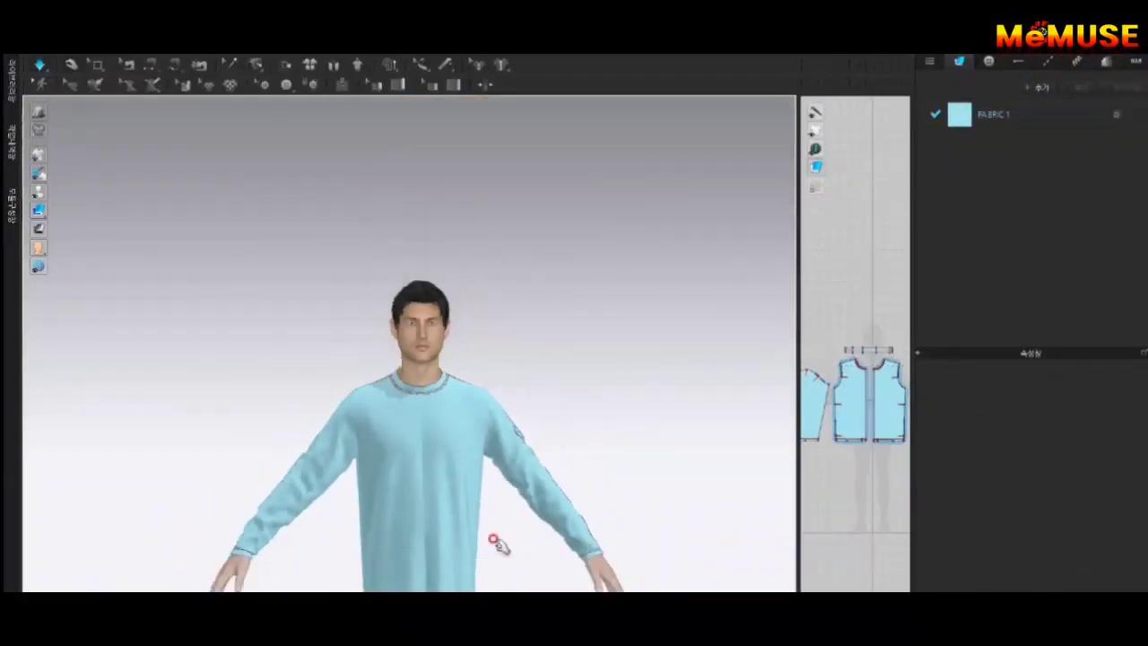
left_click(567, 507)
scroll(474, 436, "up", 2)
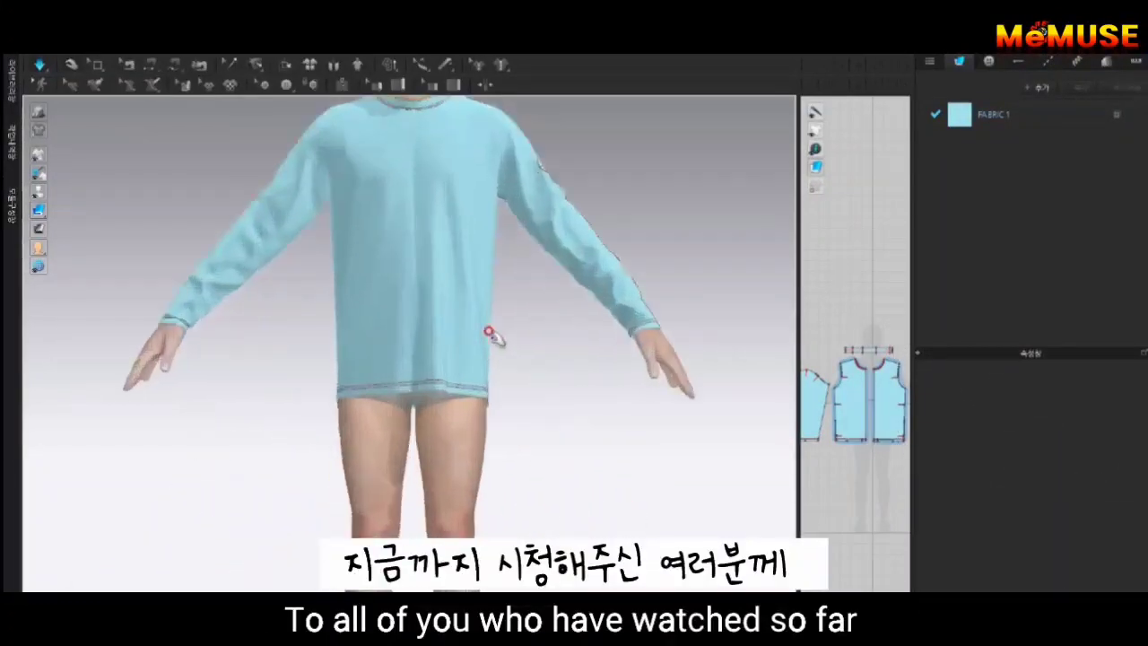
scroll(507, 333, "up", 2)
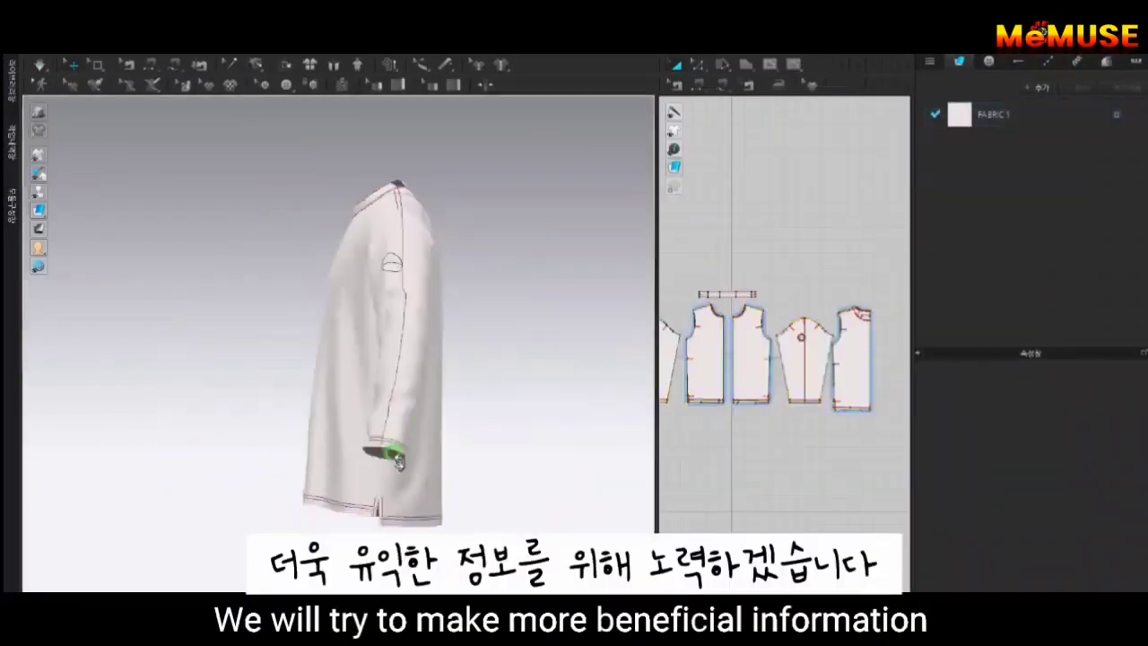
Orbit the white, avatar-free shirt to another side, then to a three-quarter view.
mouse_move(397, 461)
right_mouse_down()
mouse_move(526, 466)
mouse_move(457, 423)
mouse_move(179, 410)
mouse_move(436, 463)
right_mouse_up()
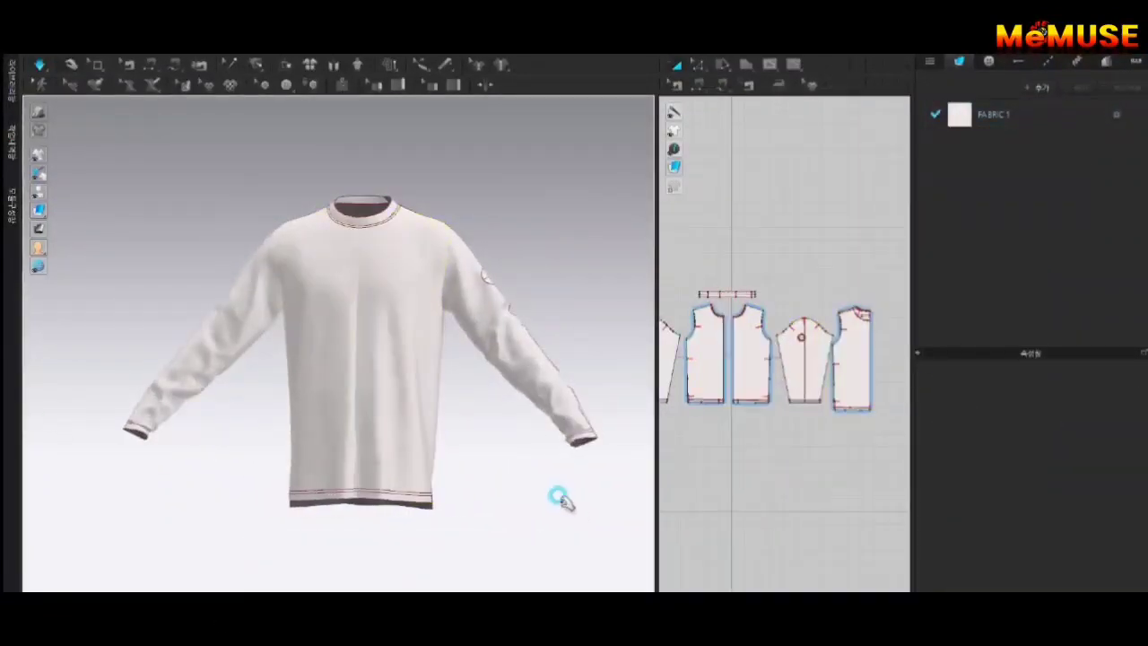
right_click_drag(560, 498, 517, 505)
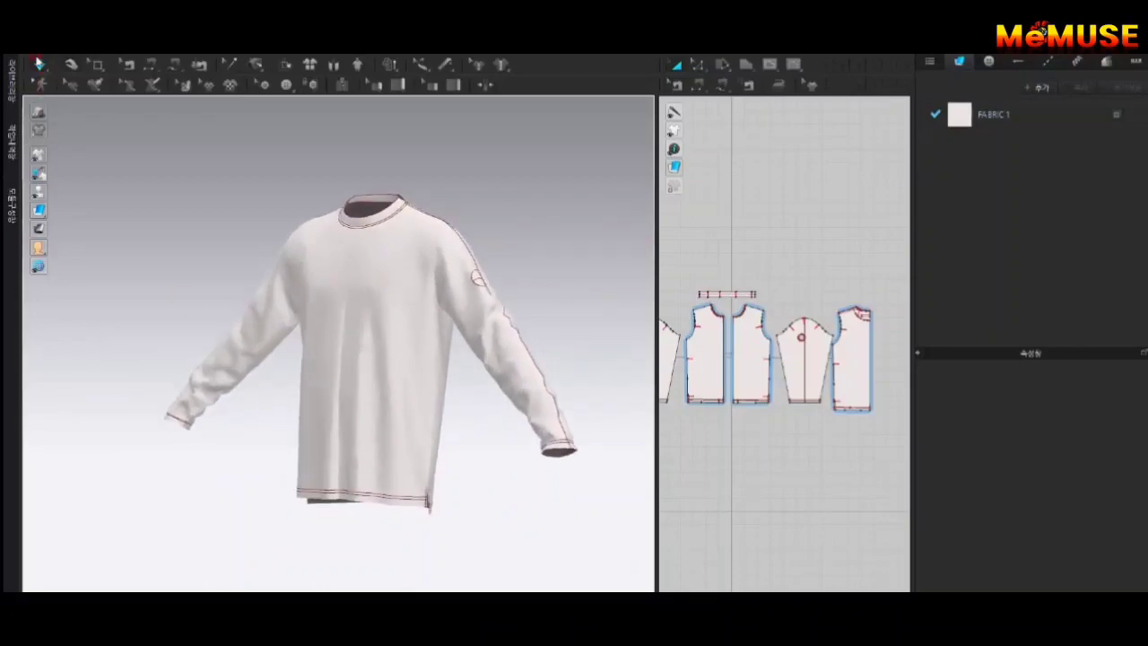